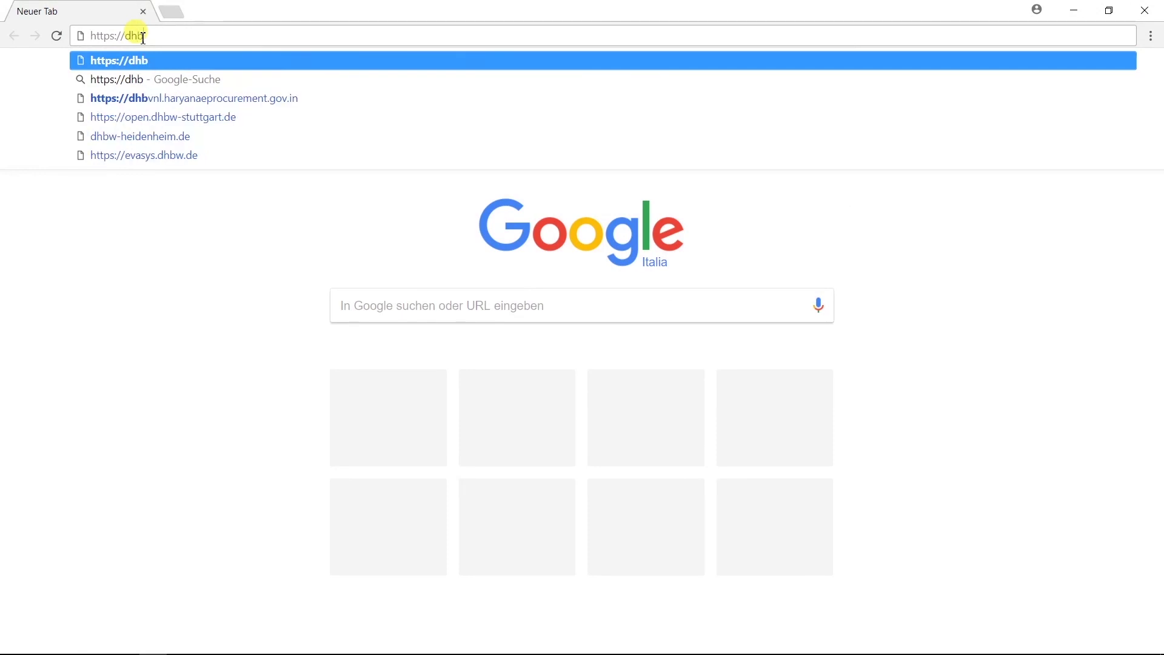
{"action": "type", "text": "heartbeat"}
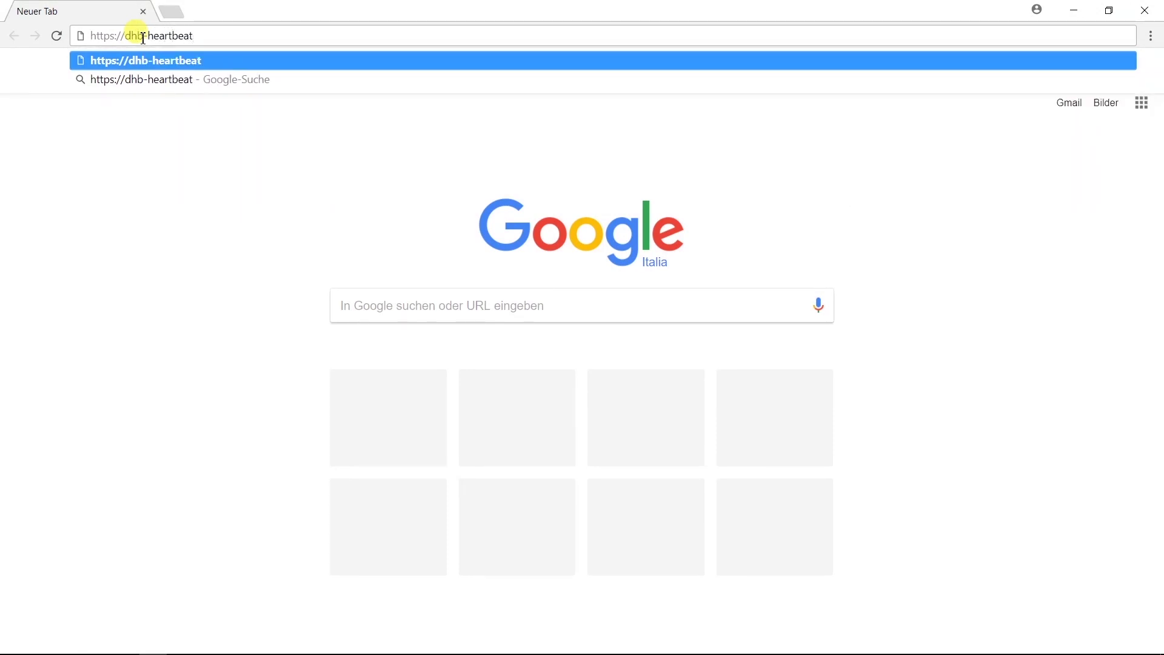
{"action": "key", "text": "Return"}
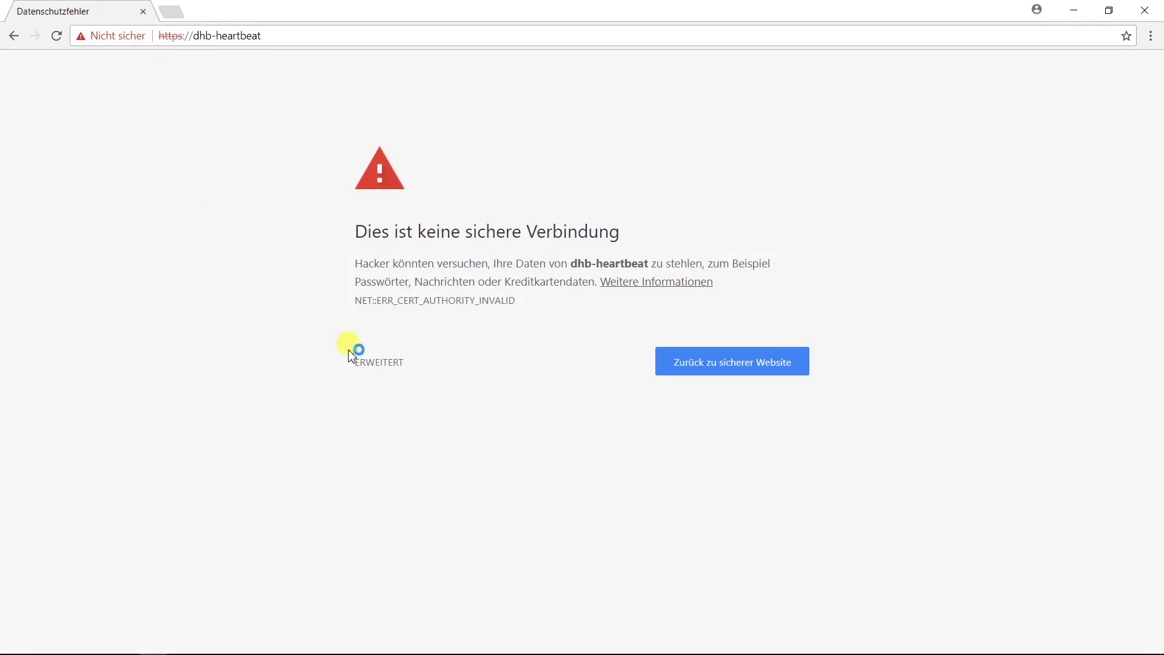
{"action": "left_click", "coordinate": [377, 362]}
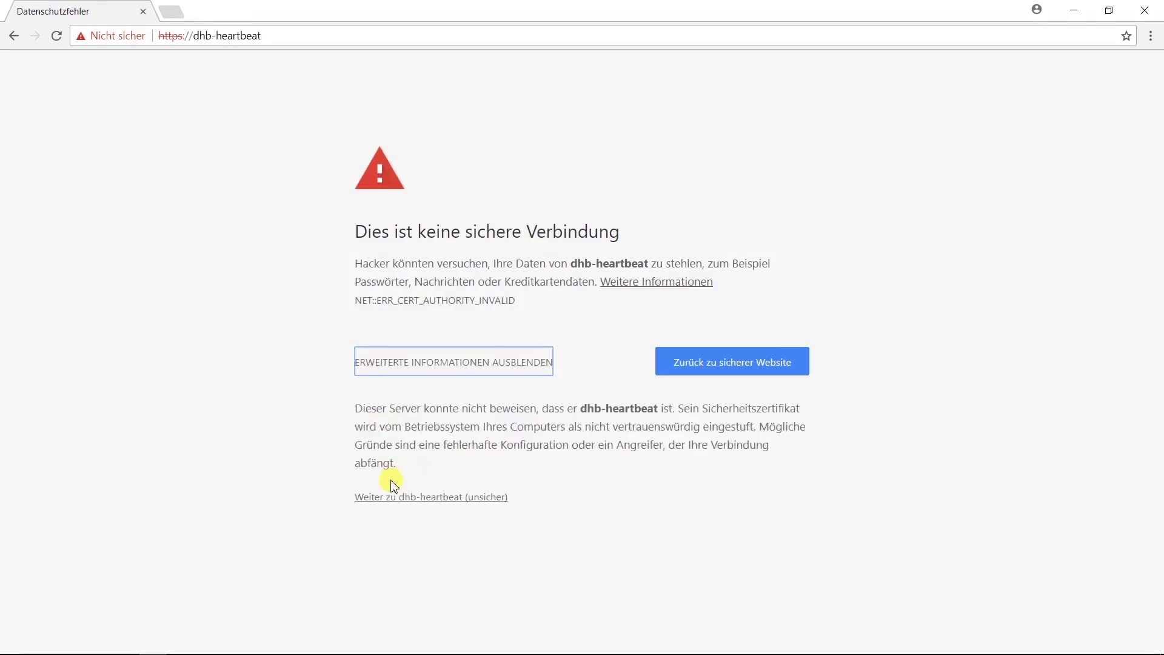
{"action": "left_click", "coordinate": [389, 499]}
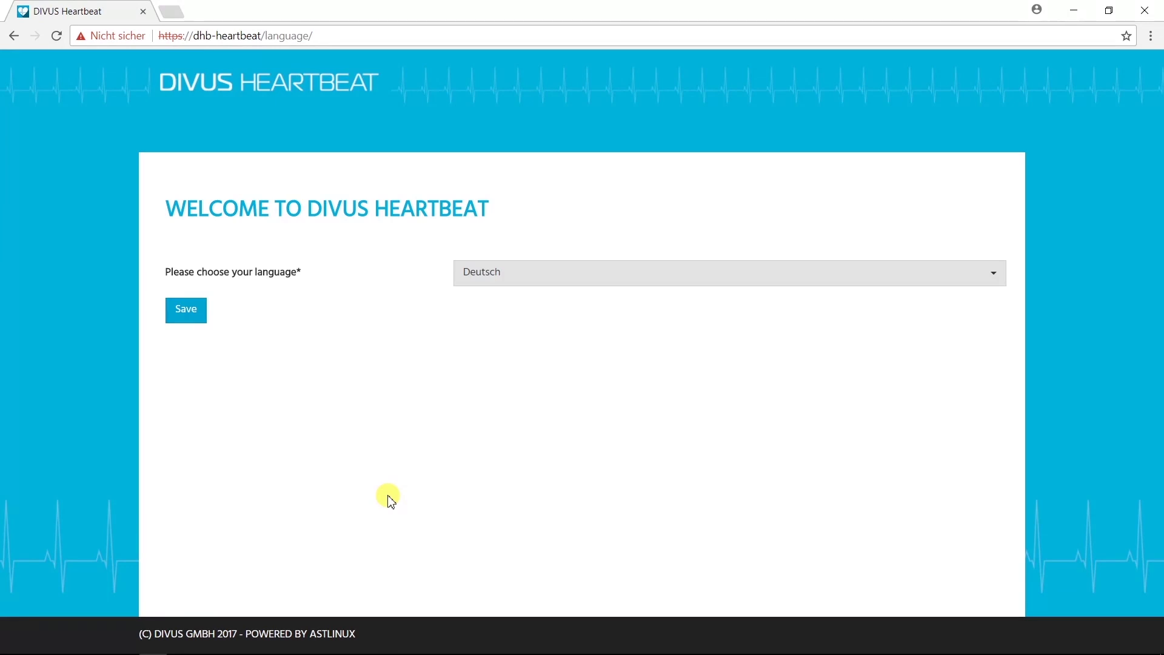
Step: Set the wizard language to English and save it
{"action": "left_click", "coordinate": [592, 278]}
{"action": "left_click", "coordinate": [567, 321]}
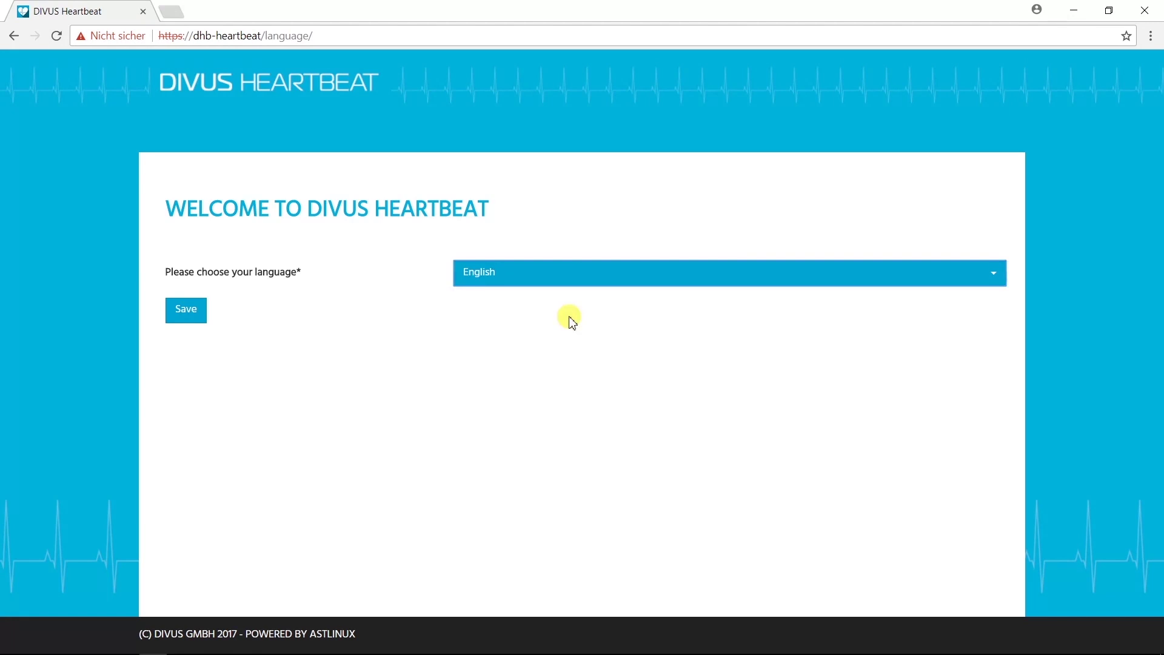
{"action": "left_click", "coordinate": [192, 312]}
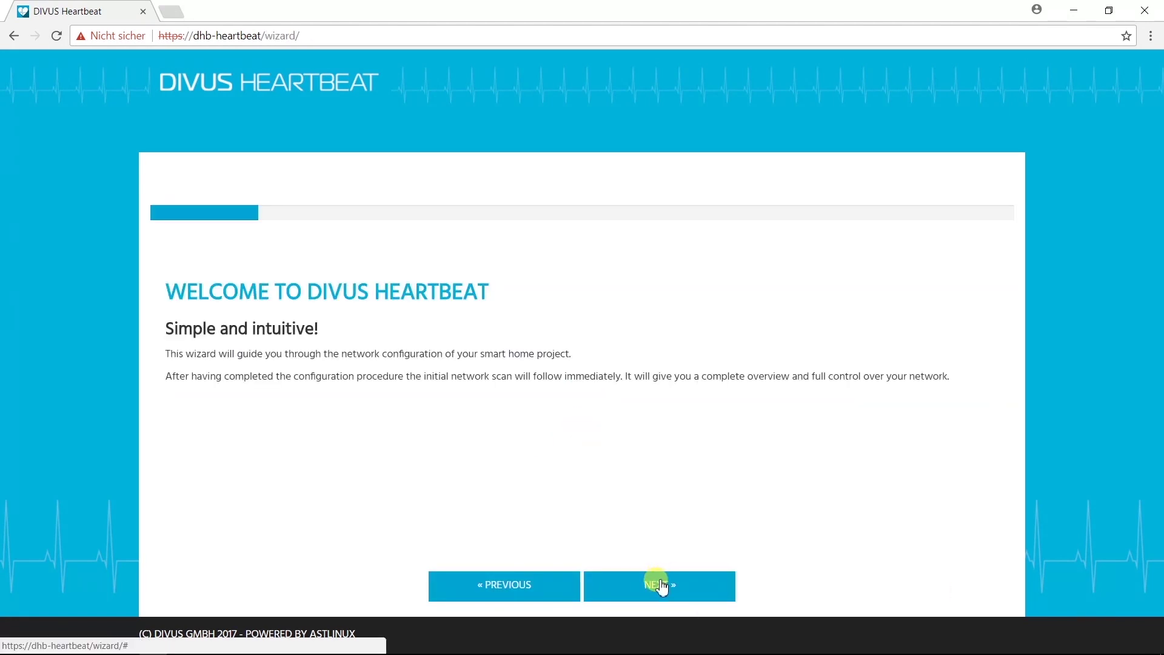
Step: Read through and accept the licence agreement, advancing to System Integrator Details
{"action": "left_click", "coordinate": [661, 582]}
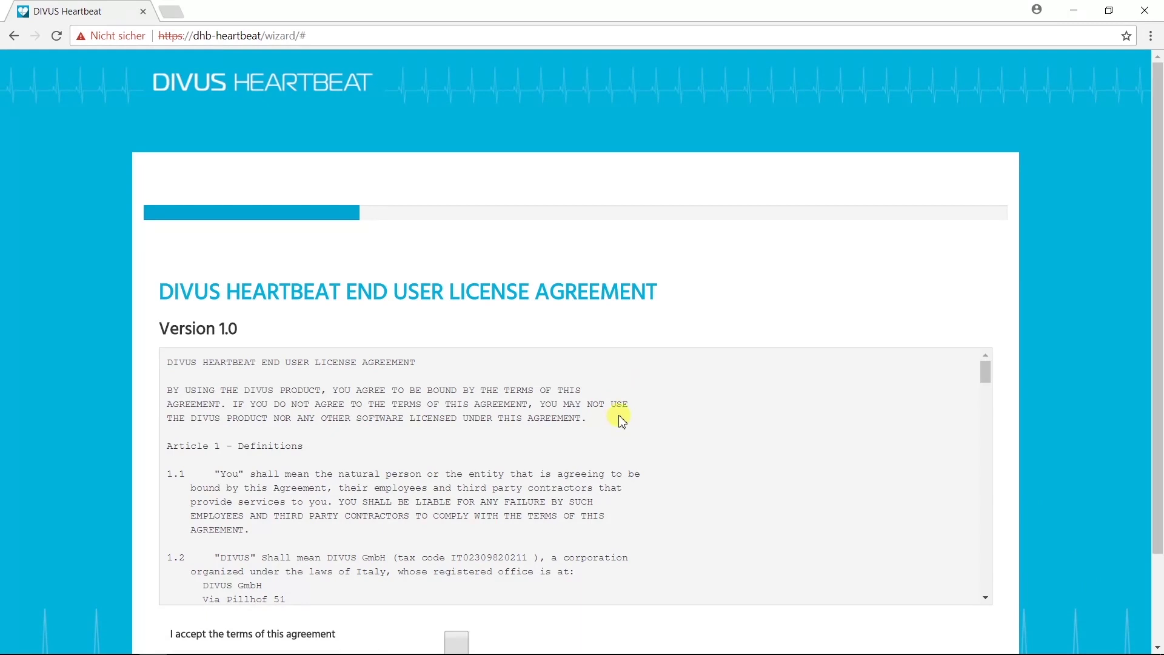
{"action": "scroll", "coordinate": [618, 417], "scroll_direction": "down", "scroll_amount": 10}
{"action": "scroll", "coordinate": [617, 423], "scroll_direction": "down", "scroll_amount": 15}
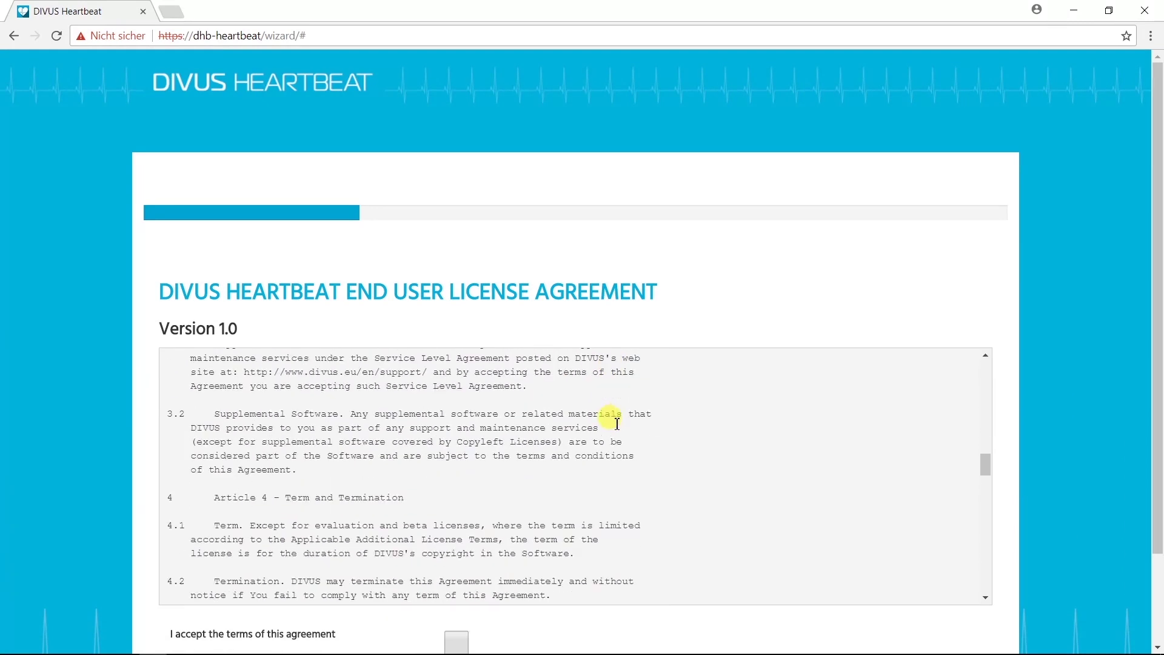
{"action": "scroll", "coordinate": [617, 424], "scroll_direction": "down", "scroll_amount": 10}
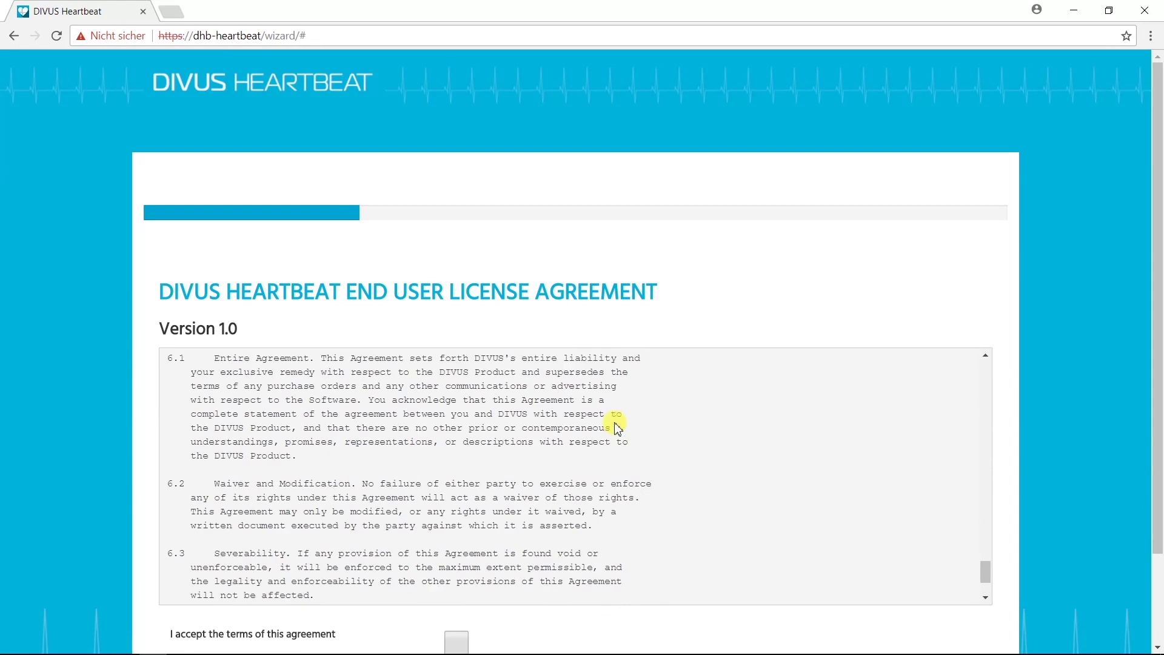
{"action": "left_click", "coordinate": [461, 537]}
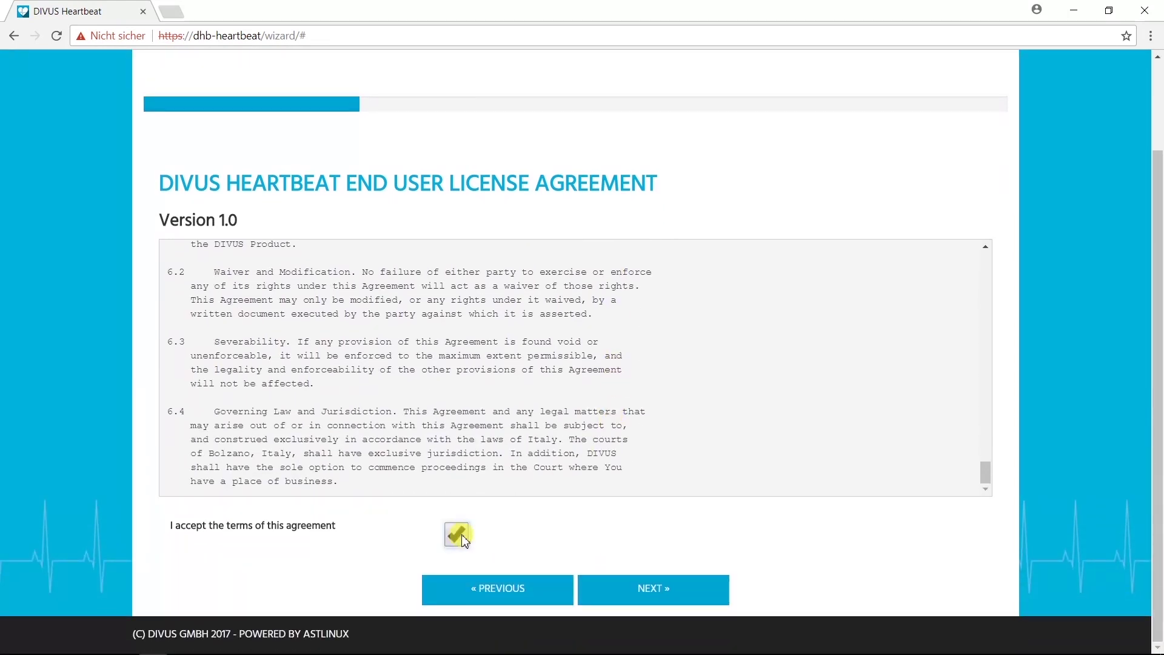
{"action": "left_click", "coordinate": [644, 585]}
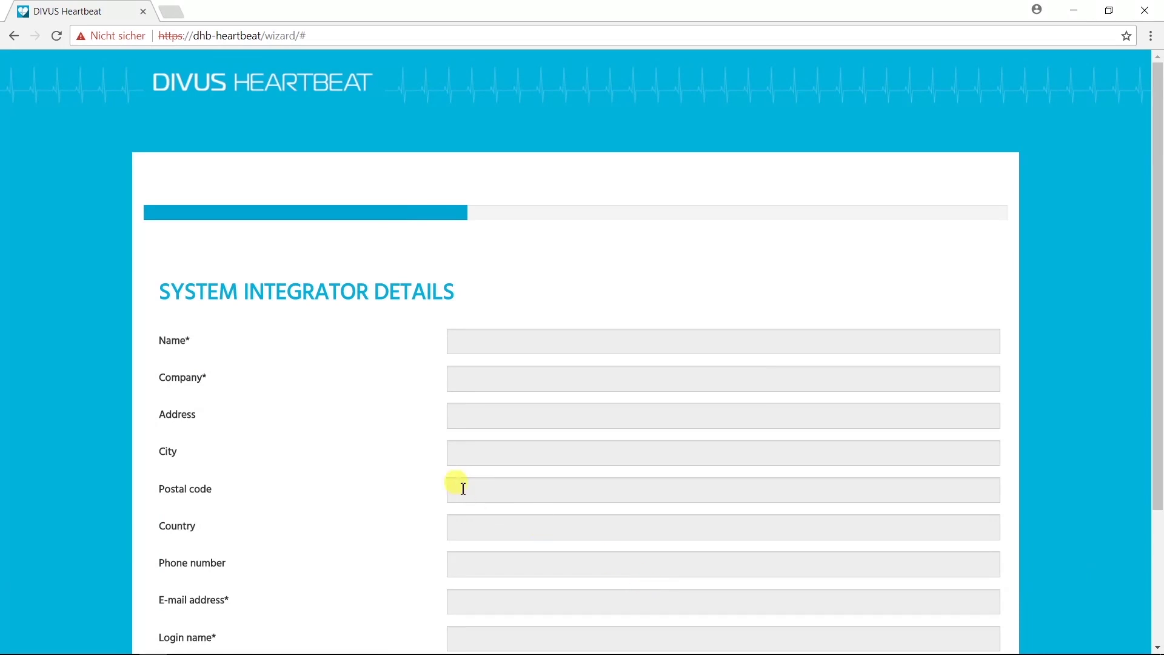
Step: Enter the integrator's name, city, postal code, phone number and e-mail address
{"action": "scroll", "coordinate": [463, 488], "scroll_direction": "down", "scroll_amount": 3}
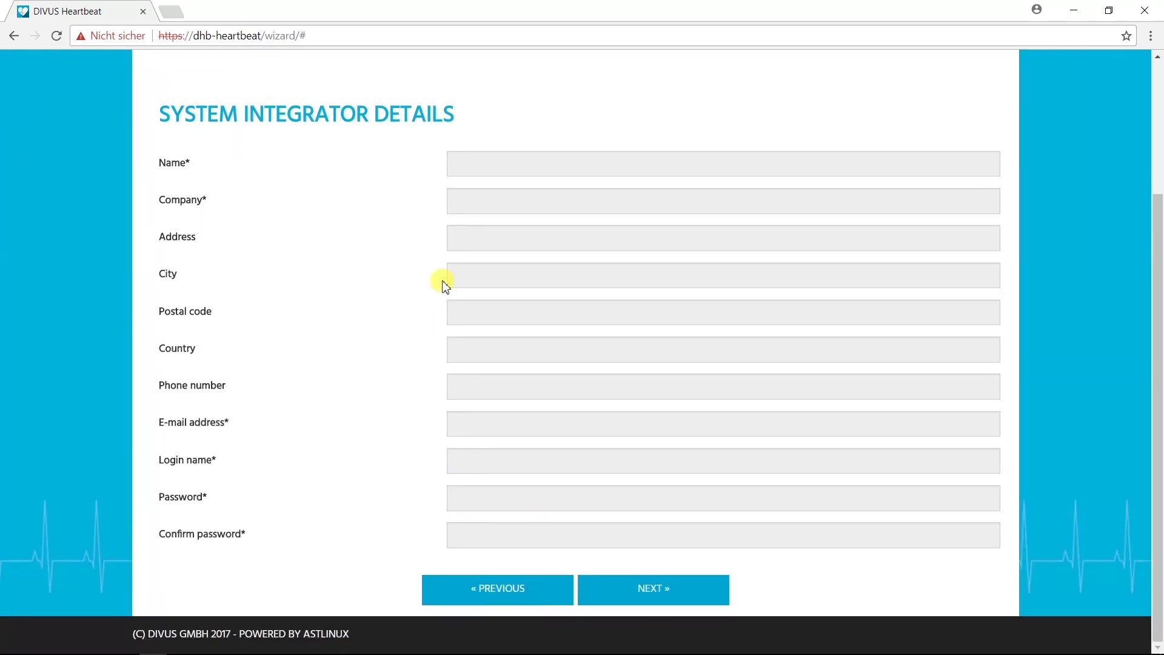
{"action": "left_click", "coordinate": [478, 172]}
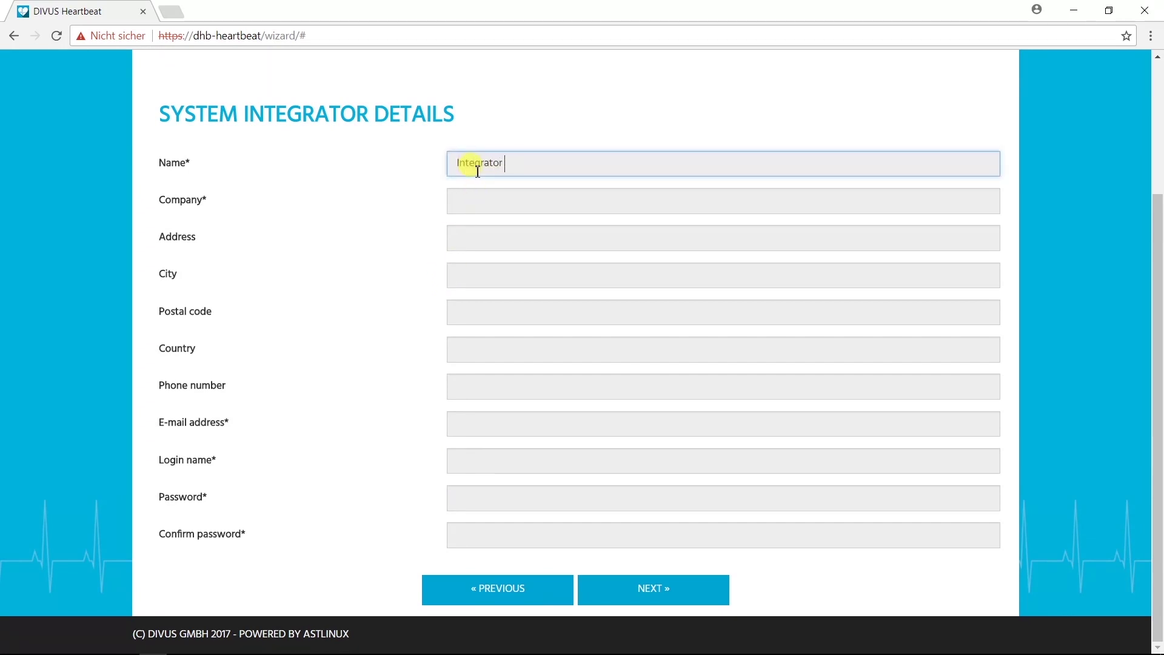
{"action": "type", "text": "Integrator Name"}
{"action": "left_click", "coordinate": [476, 202]}
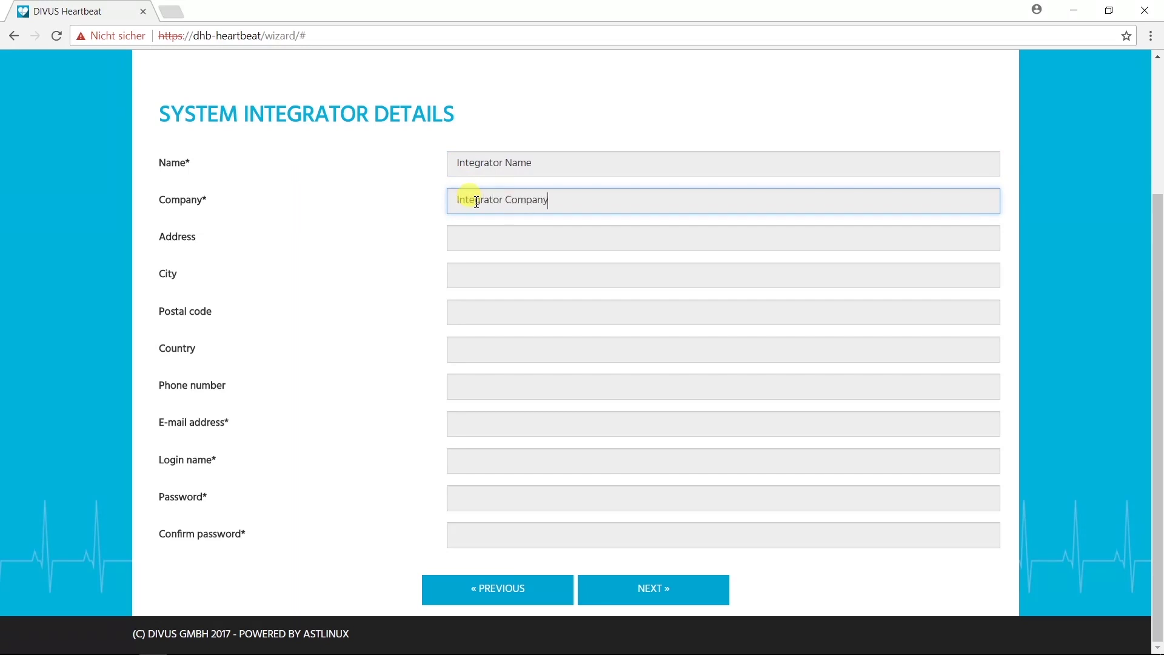
{"action": "left_click", "coordinate": [477, 247]}
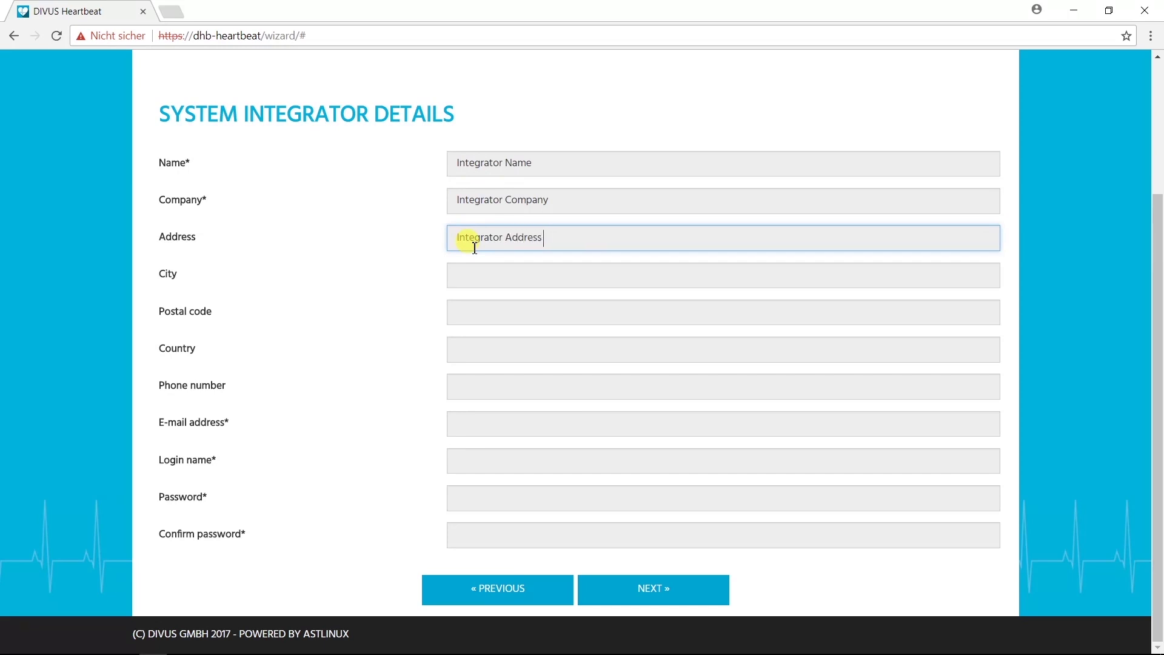
{"action": "left_click", "coordinate": [466, 278]}
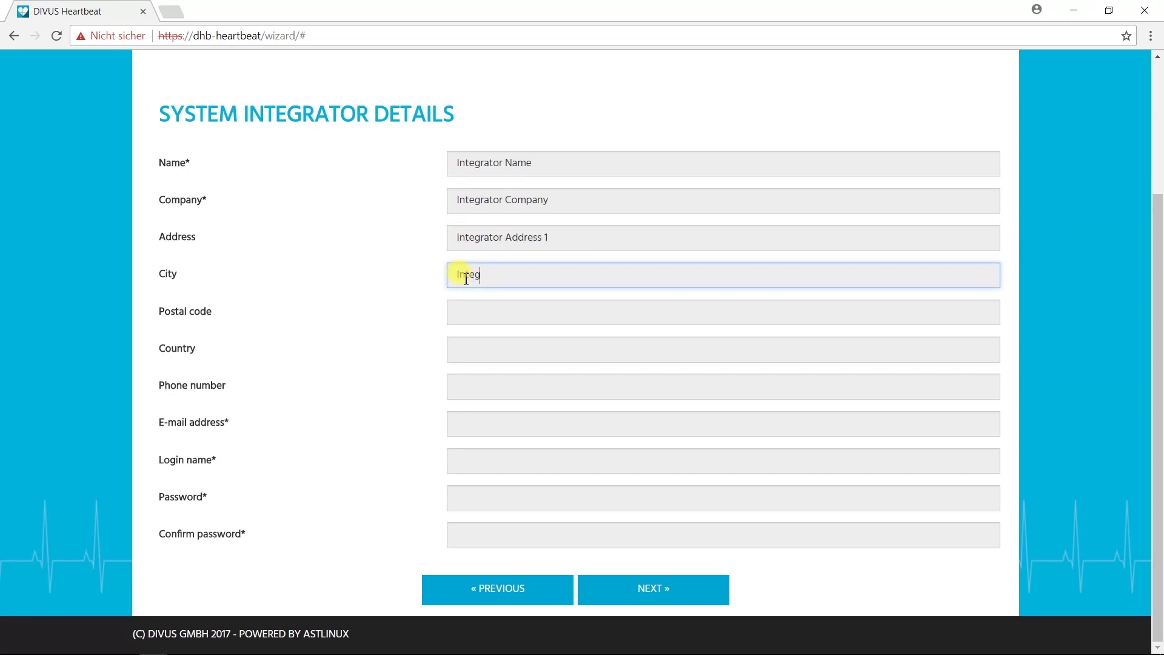
{"action": "type", "text": "Integrator City"}
{"action": "left_click", "coordinate": [467, 313]}
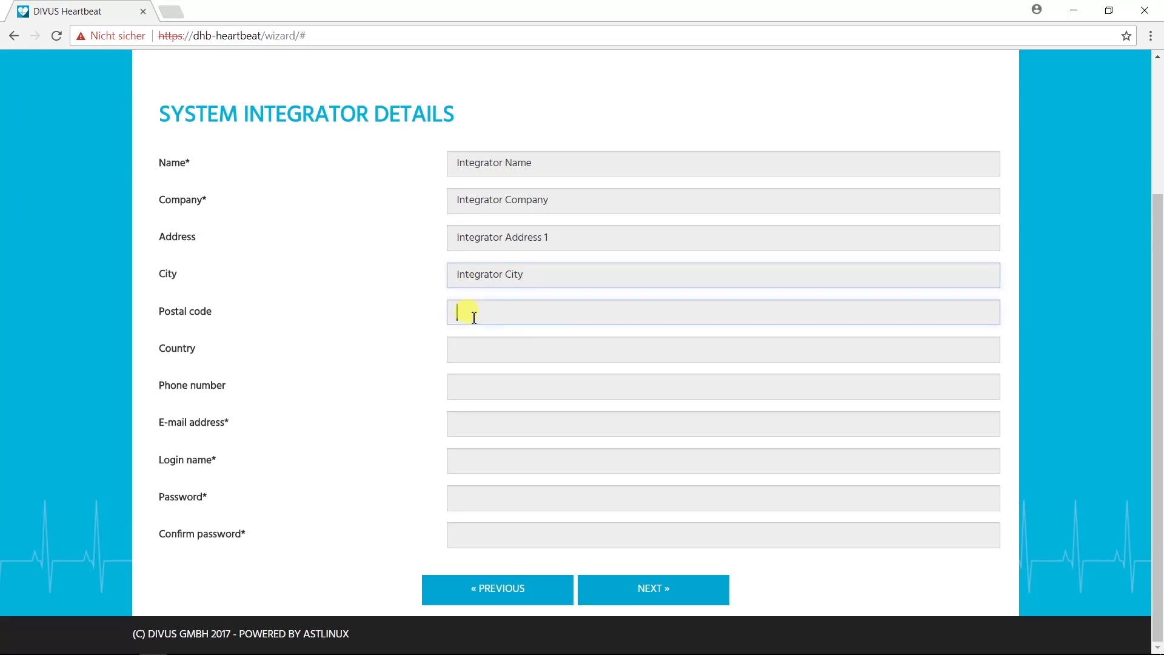
{"action": "type", "text": "12345"}
{"action": "left_click", "coordinate": [472, 353]}
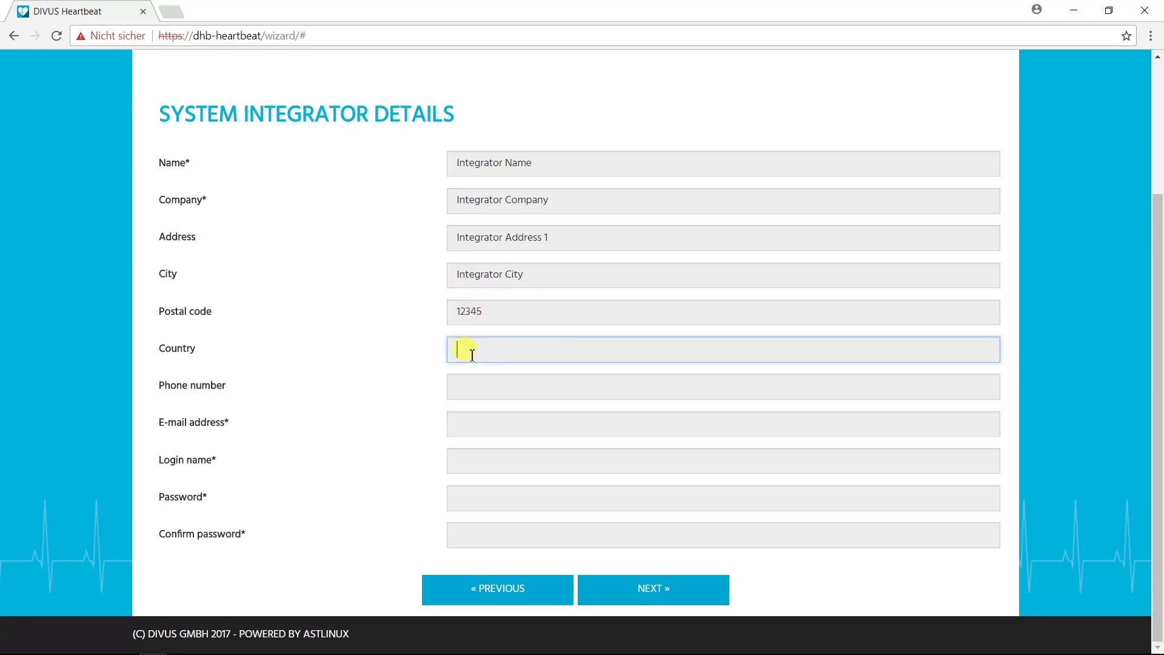
{"action": "left_click", "coordinate": [463, 395]}
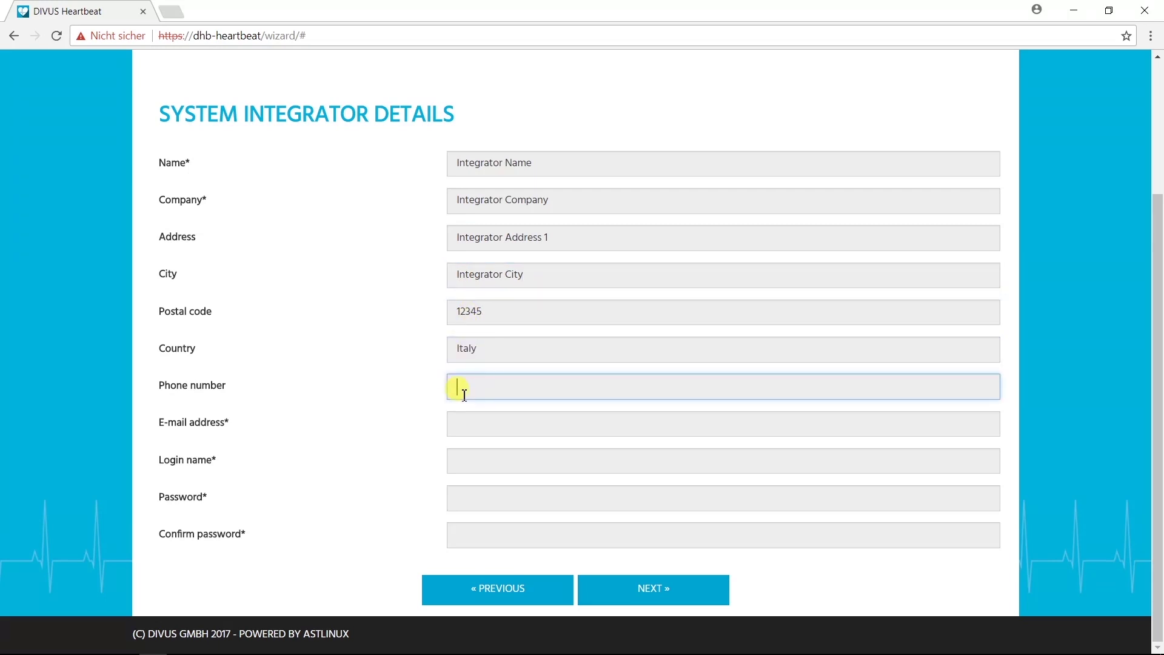
{"action": "type", "text": "12345678"}
{"action": "left_click", "coordinate": [468, 424]}
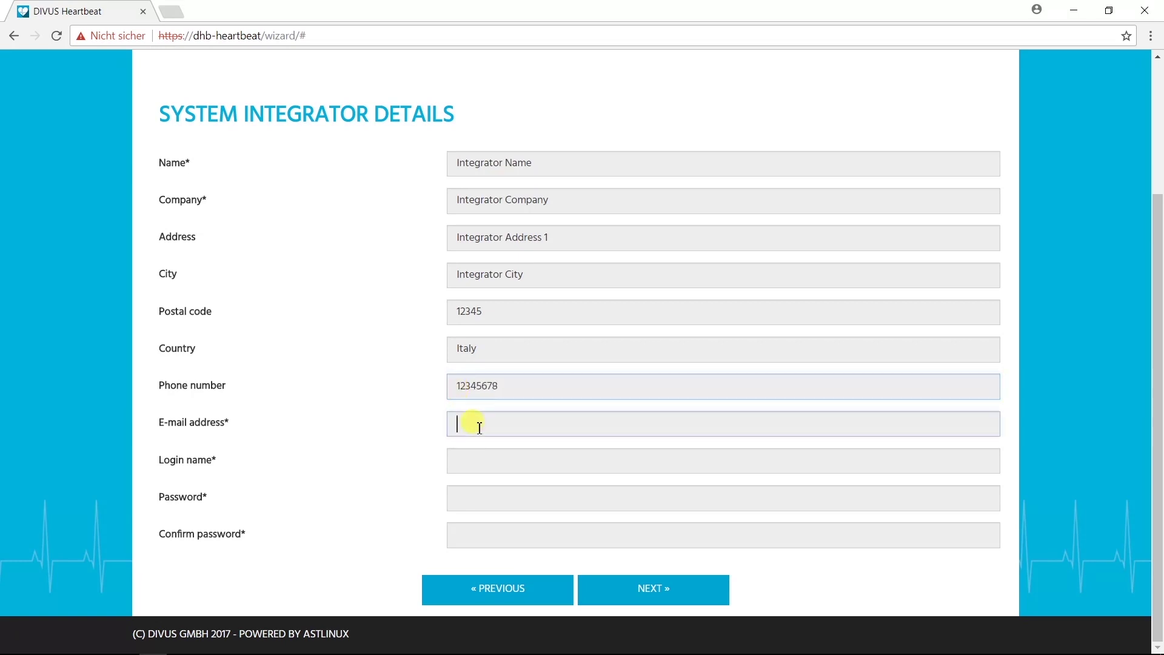
{"action": "type", "text": "integrator"}
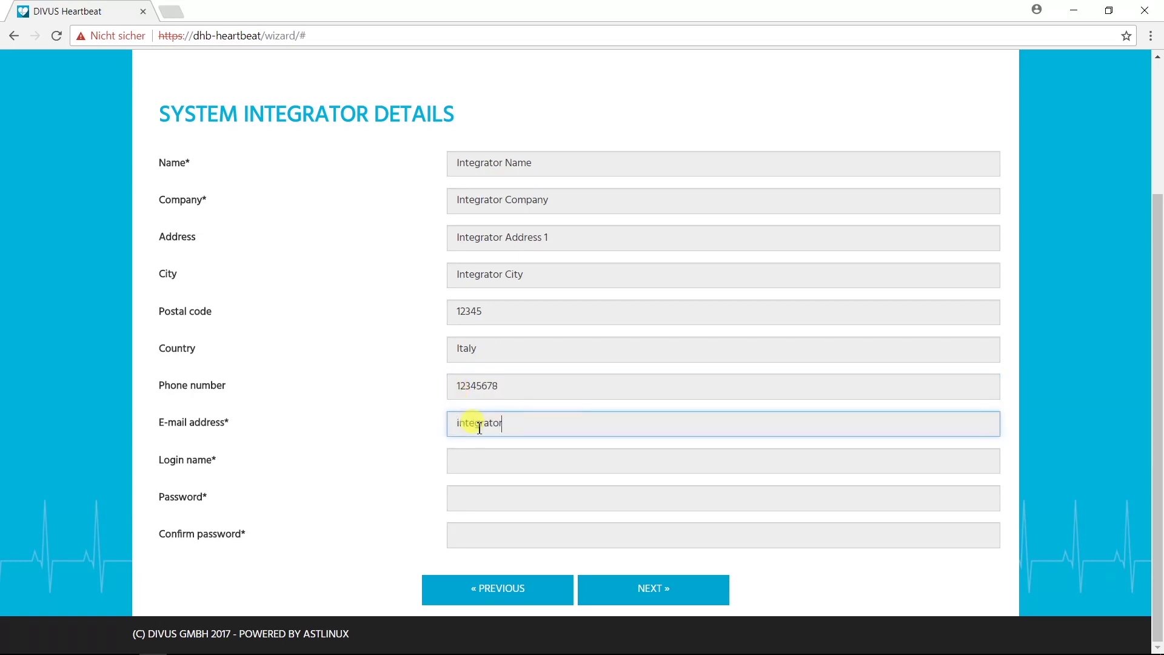
{"action": "type", "text": "@system.com"}
Step: Set the integrator password with its confirmation and submit the integrator details
{"action": "key", "text": "Tab"}
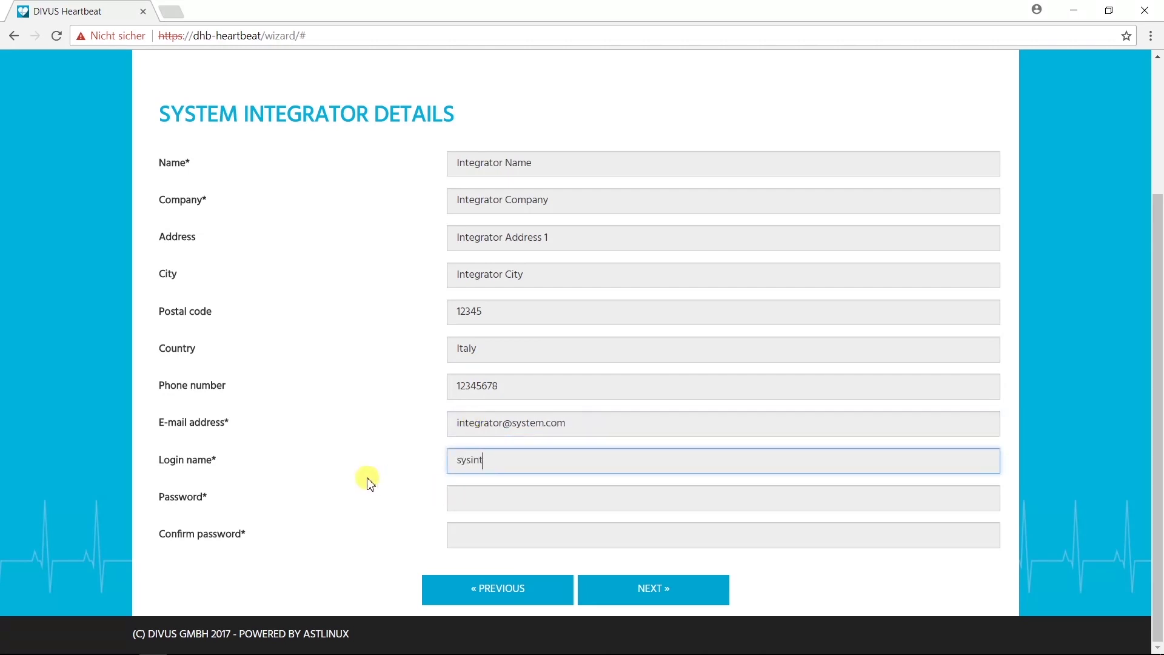
{"action": "key", "text": "Tab"}
{"action": "type", "text": "1234"}
{"action": "key", "text": "Tab"}
{"action": "type", "text": "1234"}
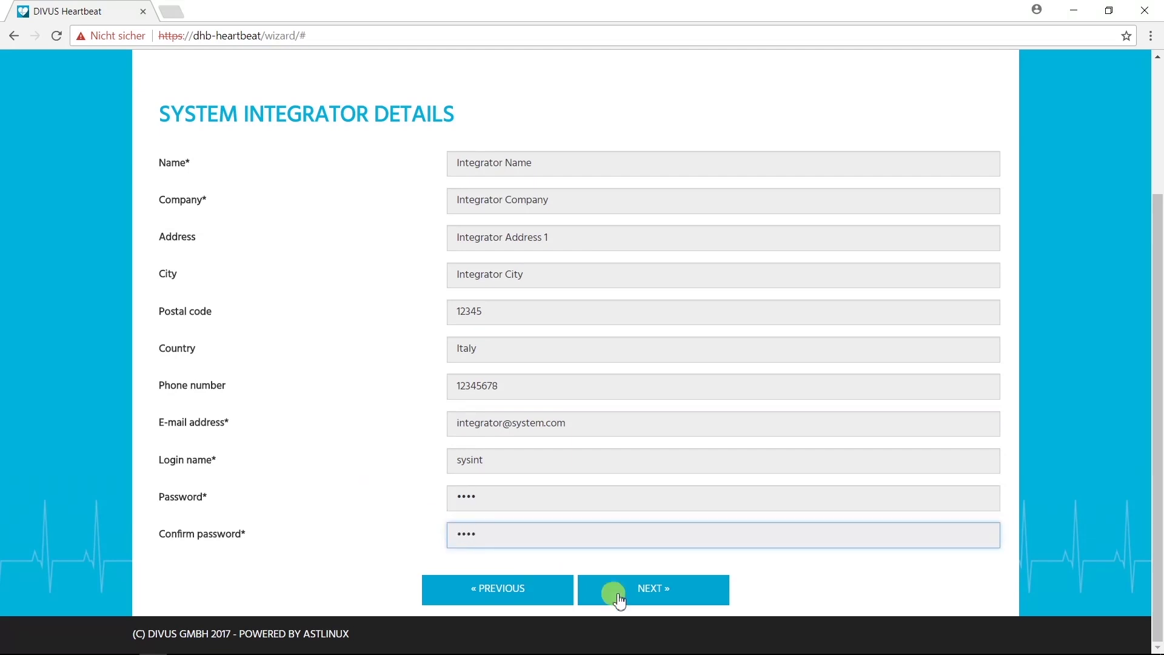
{"action": "left_click", "coordinate": [672, 596]}
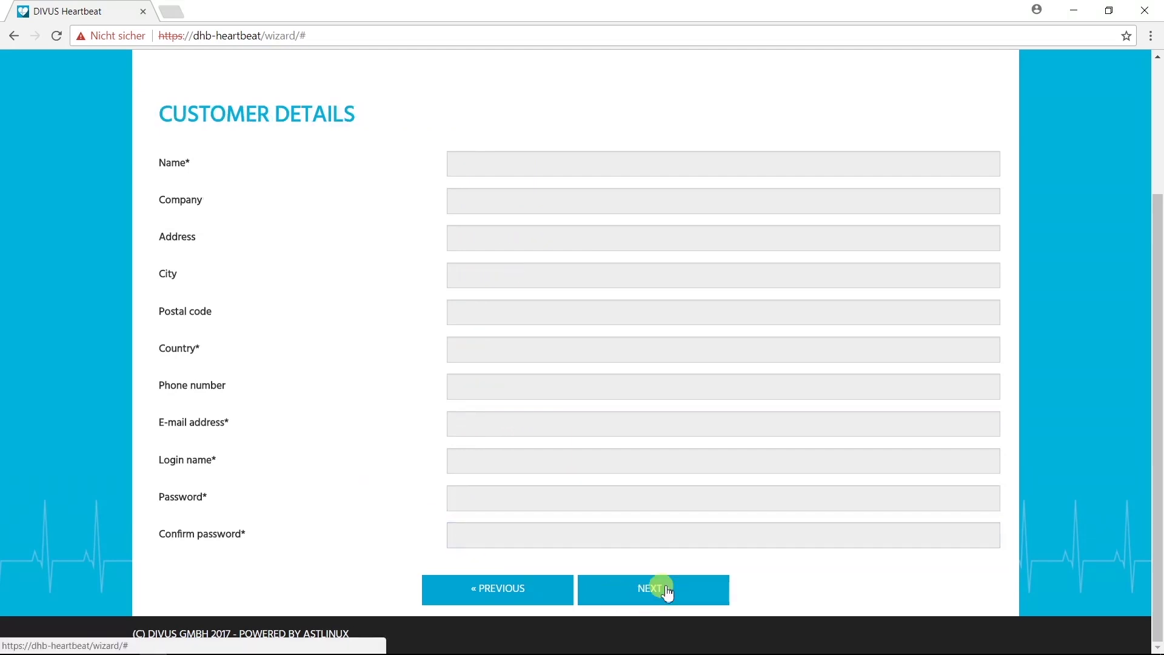
Step: Enter the customer's name, '-' as company, the address and the city
{"action": "left_click", "coordinate": [479, 163]}
{"action": "type", "text": "Customer Name"}
{"action": "key", "text": "Tab"}
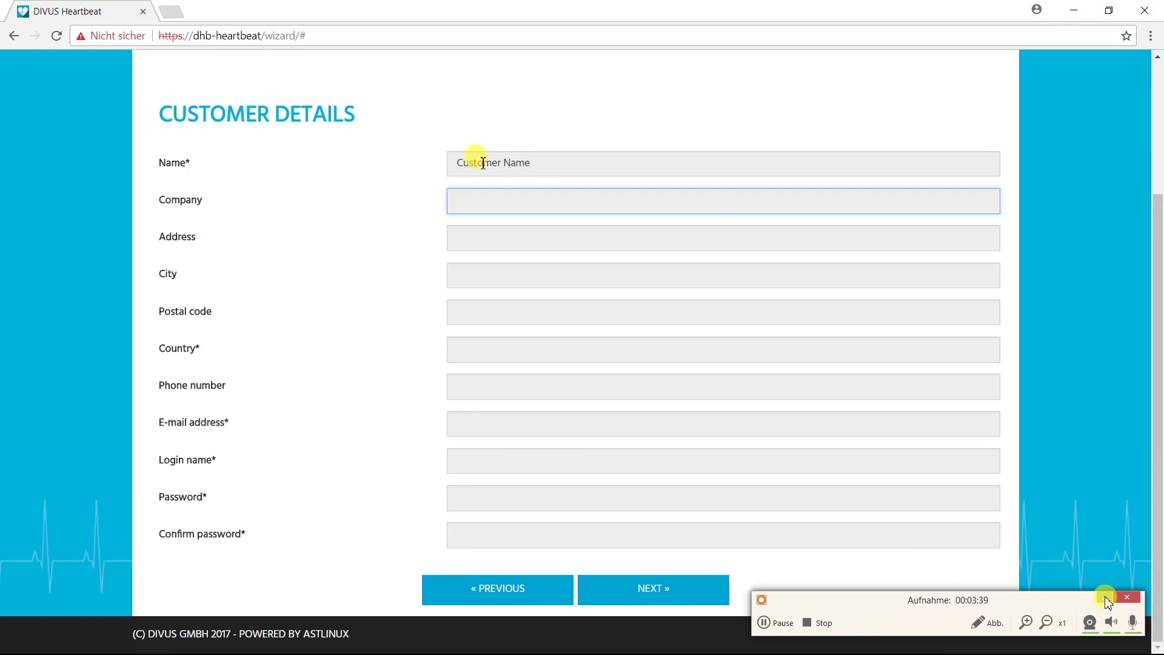
{"action": "type", "text": "-"}
{"action": "key", "text": "Tab"}
{"action": "type", "text": "Customer Address"}
{"action": "key", "text": "Tab"}
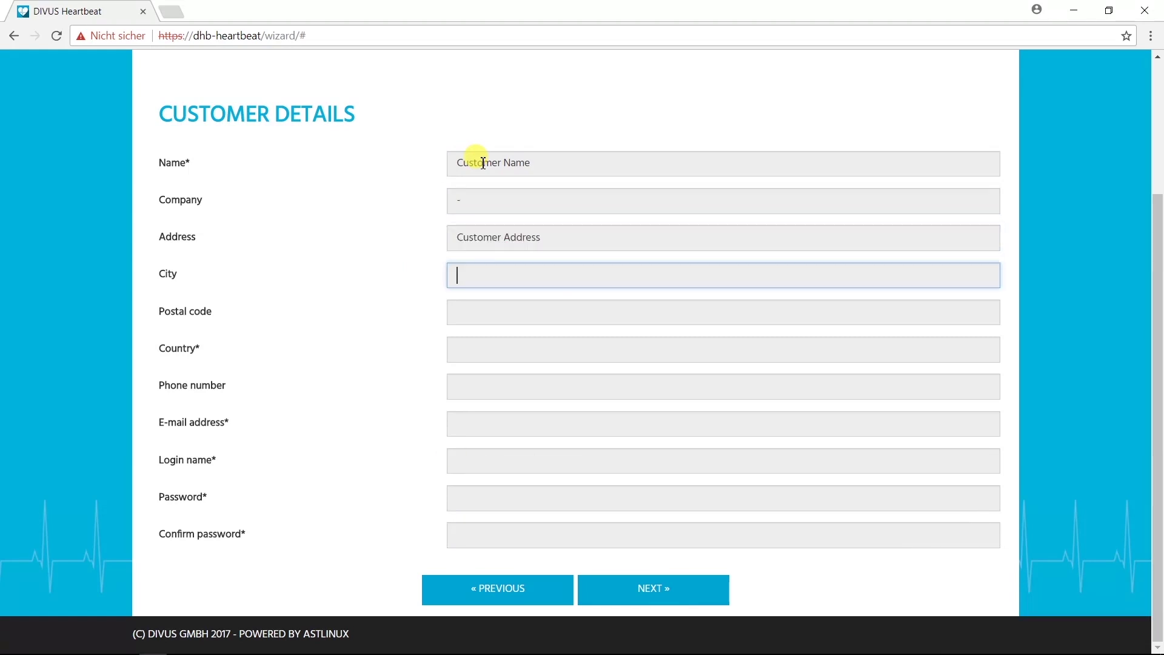
{"action": "type", "text": "Customer City"}
Step: Add the customer's postal code, country, phone number and e-mail address
{"action": "key", "text": "Tab"}
{"action": "type", "text": "23456"}
{"action": "key", "text": "Tab"}
{"action": "type", "text": "Custome"}
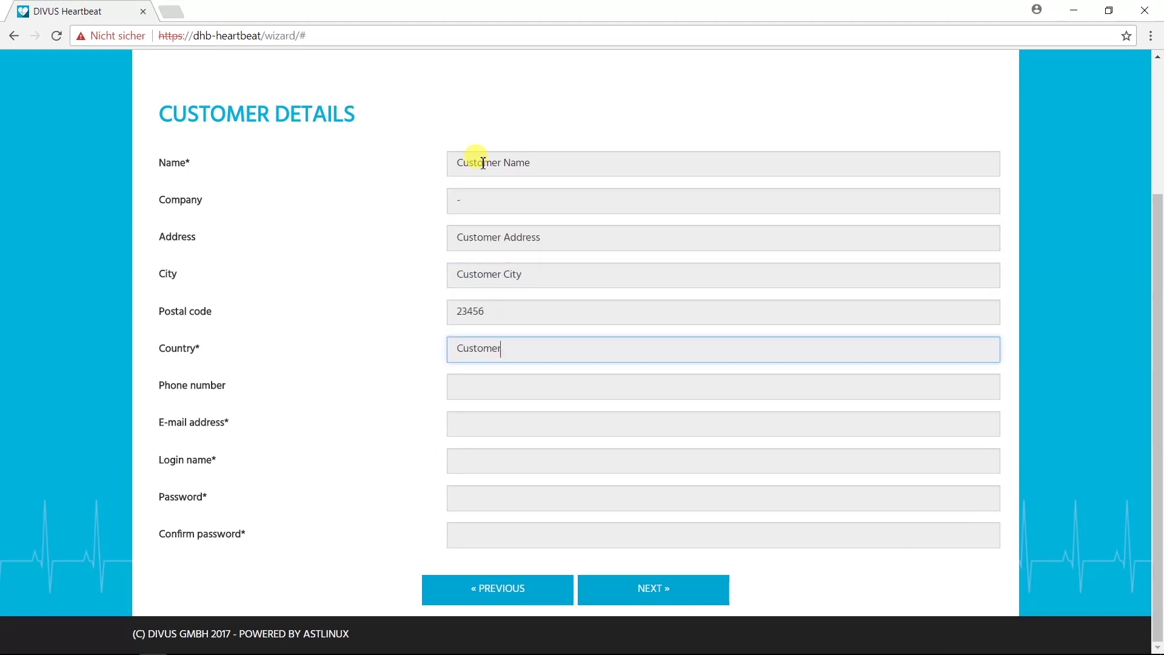
{"action": "type", "text": "r Country"}
{"action": "key", "text": "Tab"}
{"action": "type", "text": "234567890"}
{"action": "key", "text": "Tab"}
{"action": "type", "text": "customer@home.com"}
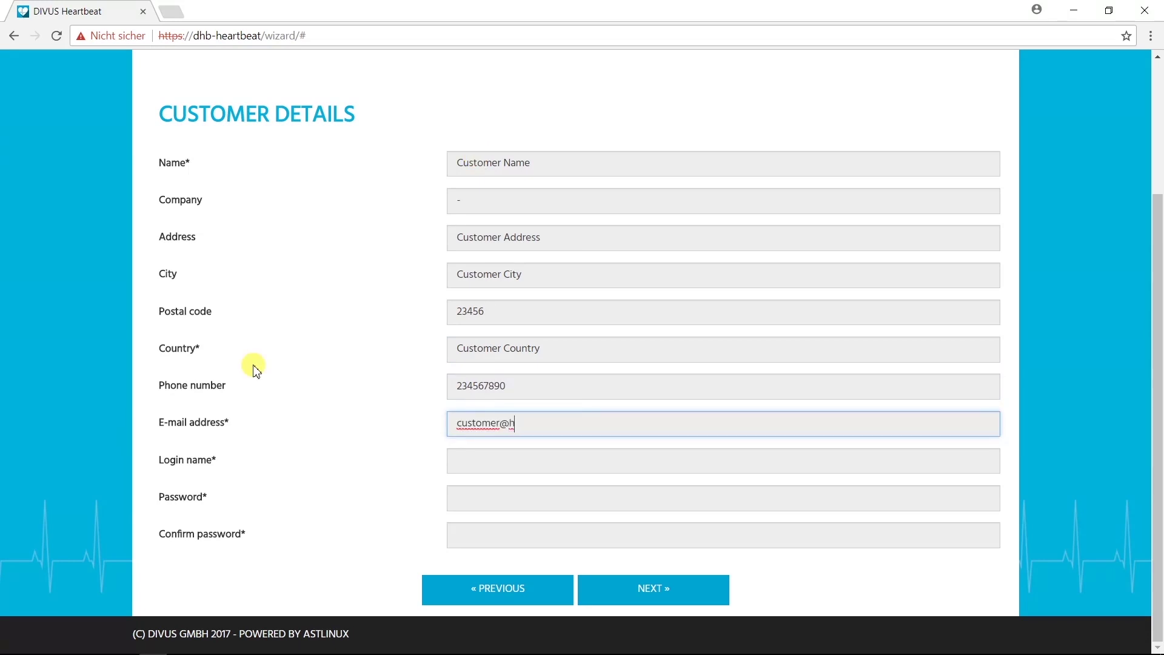
Step: Set the customer's login name and password, submit, and begin typing the project name
{"action": "key", "text": "Tab"}
{"action": "type", "text": "customer"}
{"action": "key", "text": "Tab"}
{"action": "type", "text": "1234"}
{"action": "key", "text": "Tab"}
{"action": "type", "text": "1234"}
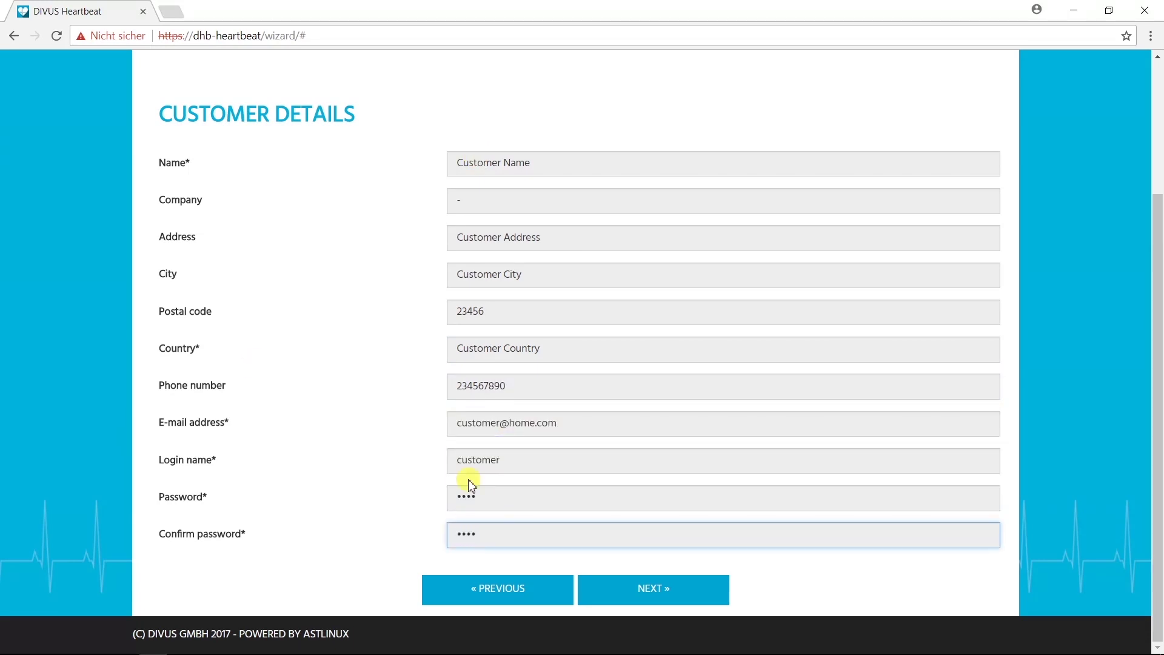
{"action": "key", "text": "Return"}
{"action": "type", "text": "Project Name"}
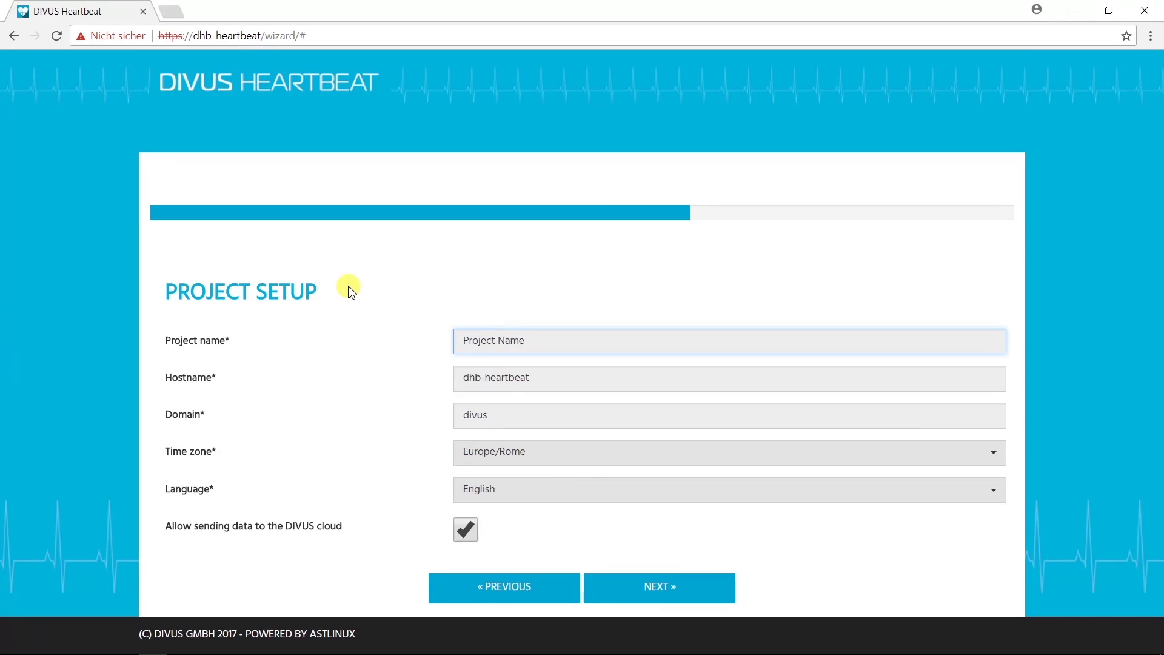
Step: Finish naming the project 'Project Name' and check hostname dhb-heartbeat, domain divus, Europe/Rome
{"action": "left_click", "coordinate": [570, 373]}
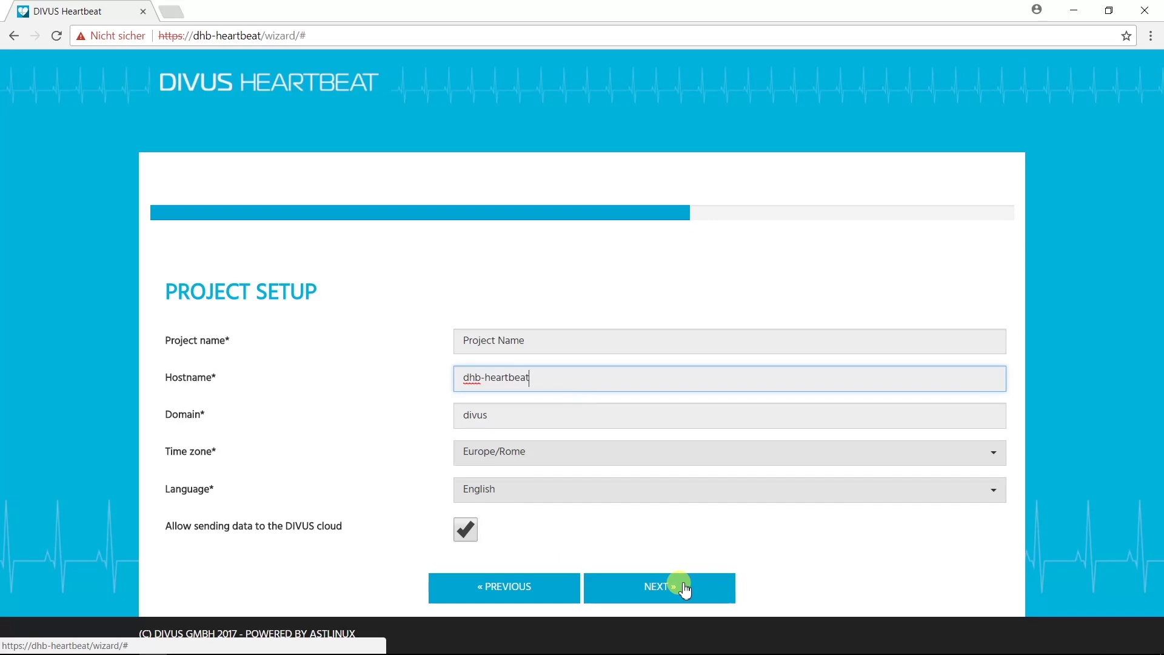
Step: Keep Auto configuration (DHCP) for the Secure Intranet network and continue to the intercom network
{"action": "left_click", "coordinate": [685, 588]}
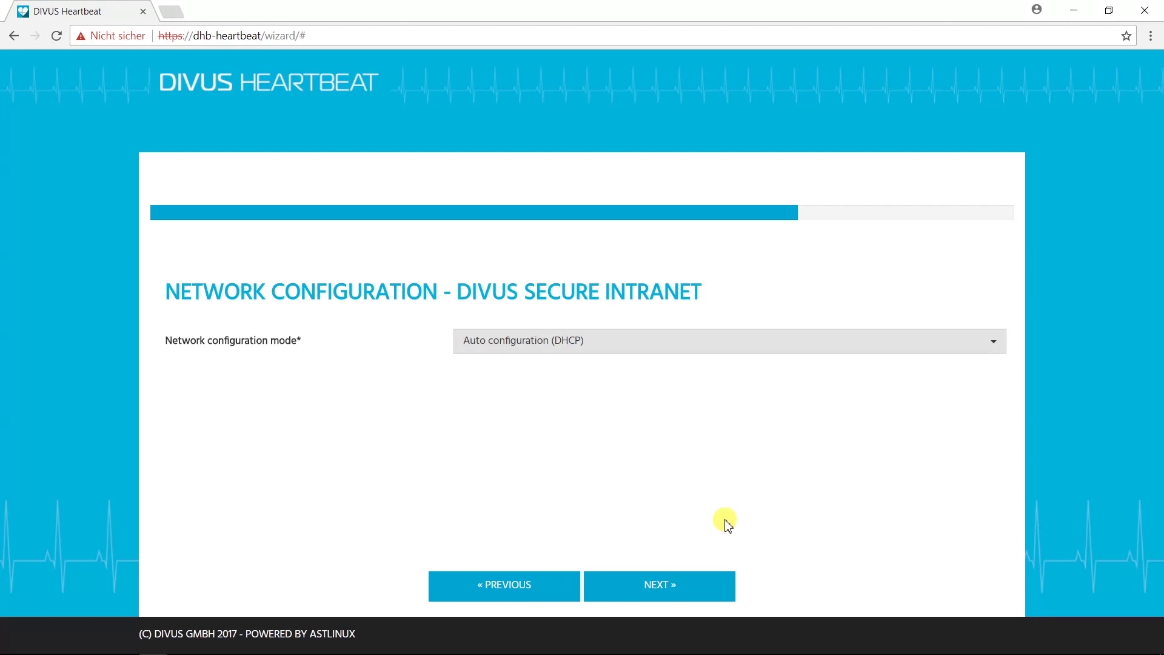
{"action": "left_click", "coordinate": [901, 342]}
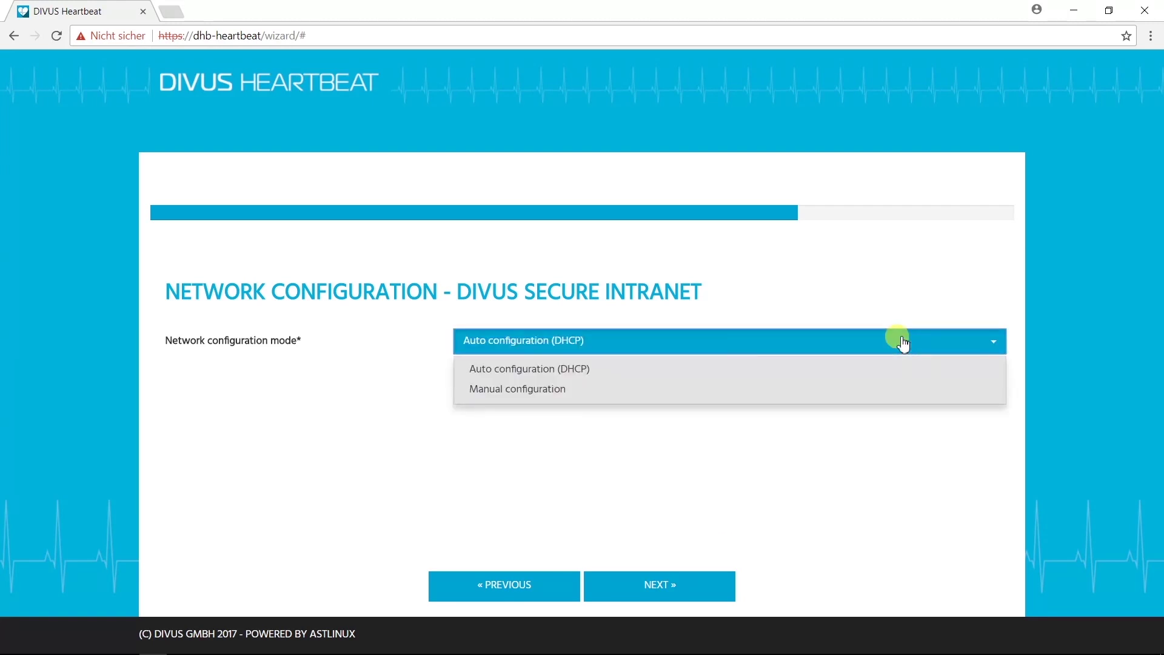
{"action": "left_click", "coordinate": [729, 370]}
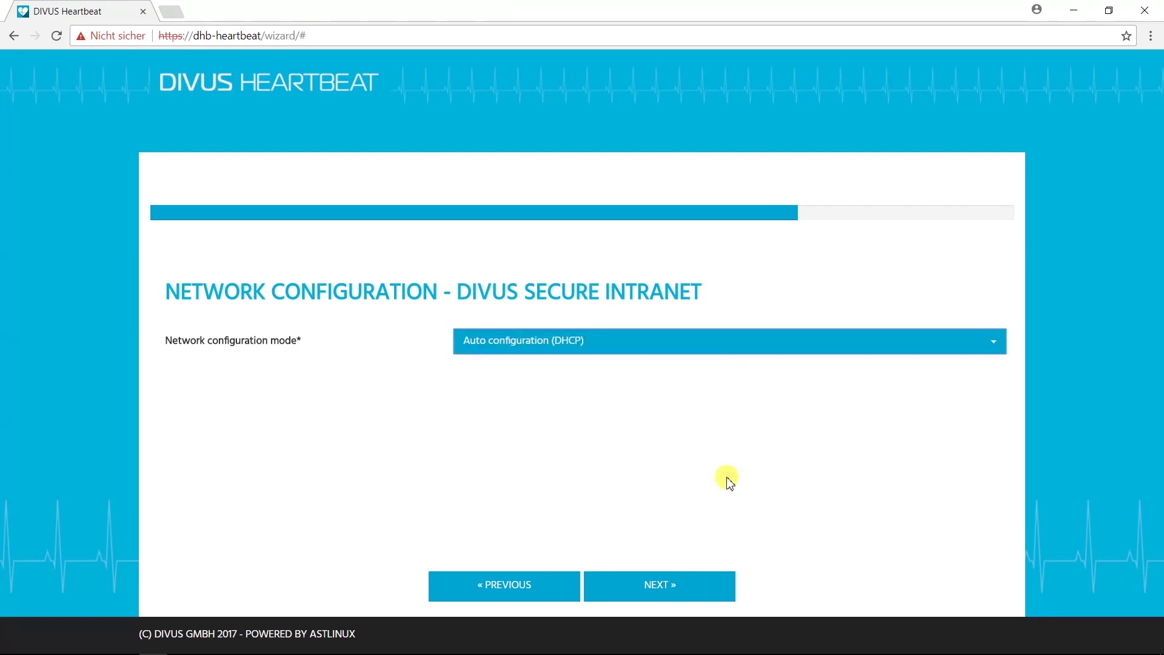
{"action": "left_click", "coordinate": [712, 587]}
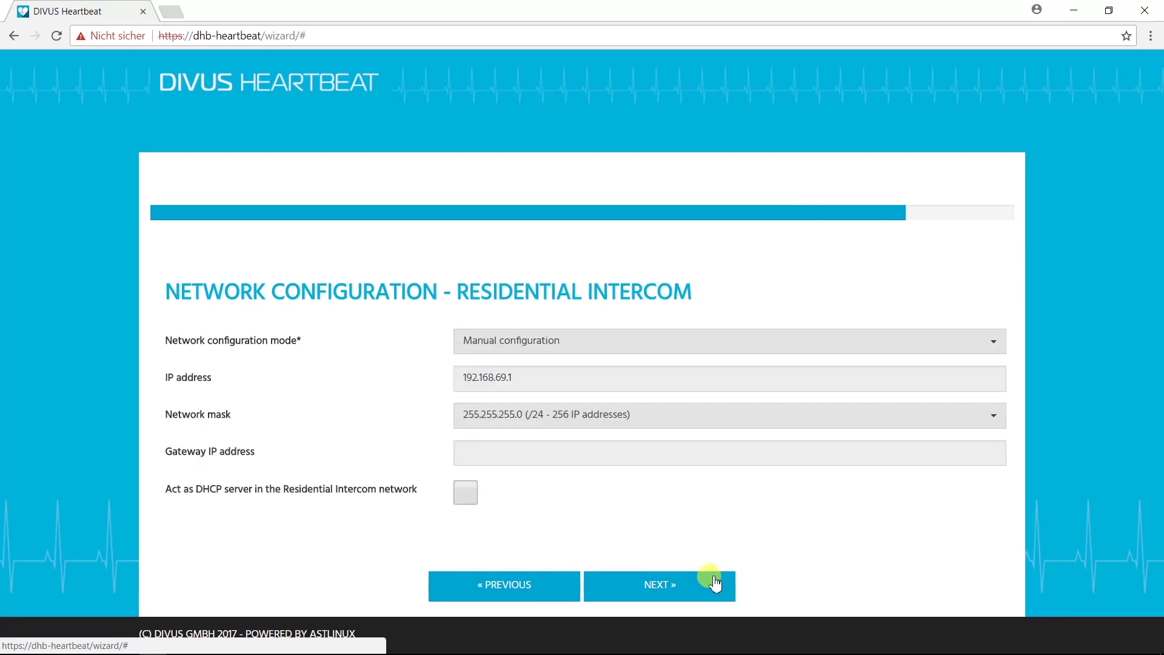
Step: Switch the Residential Intercom network to manual configuration, IP 192.168.69.1, mask 255.255.255.0
{"action": "left_click", "coordinate": [838, 343]}
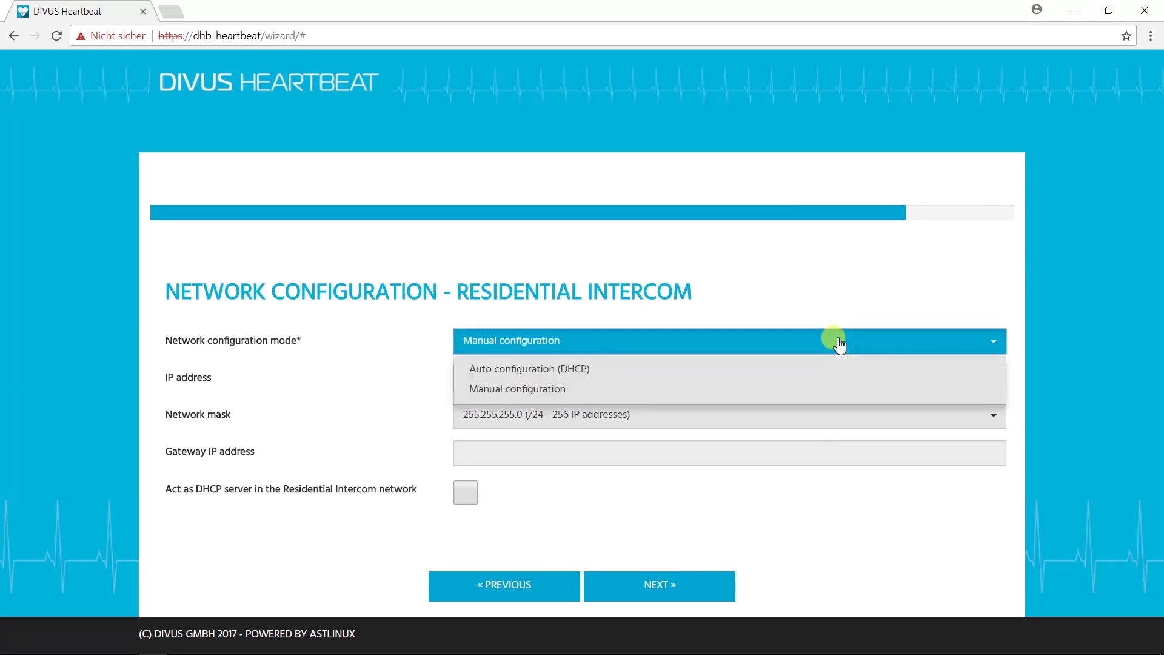
{"action": "left_click", "coordinate": [543, 397]}
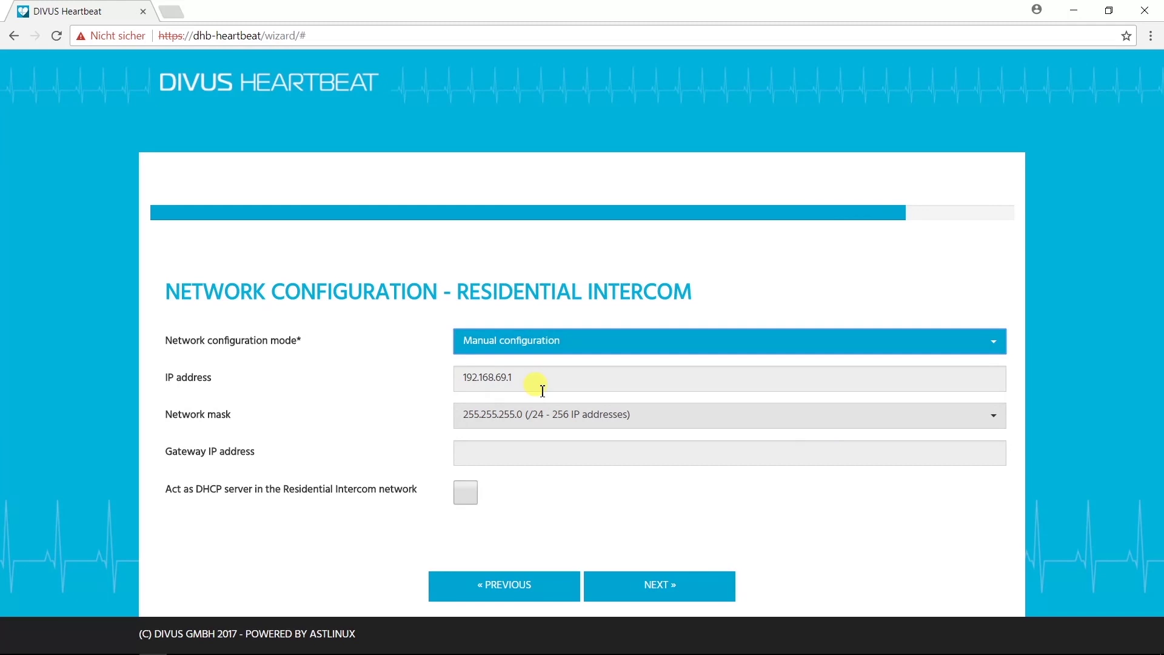
{"action": "left_click", "coordinate": [542, 388]}
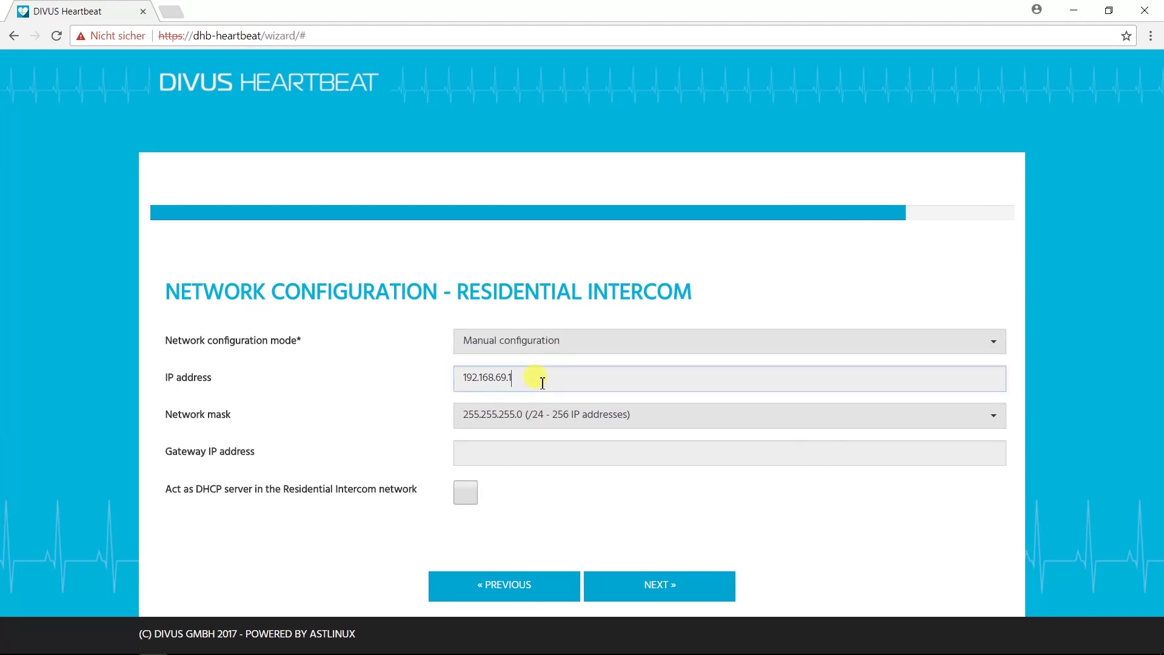
{"action": "left_click", "coordinate": [650, 417]}
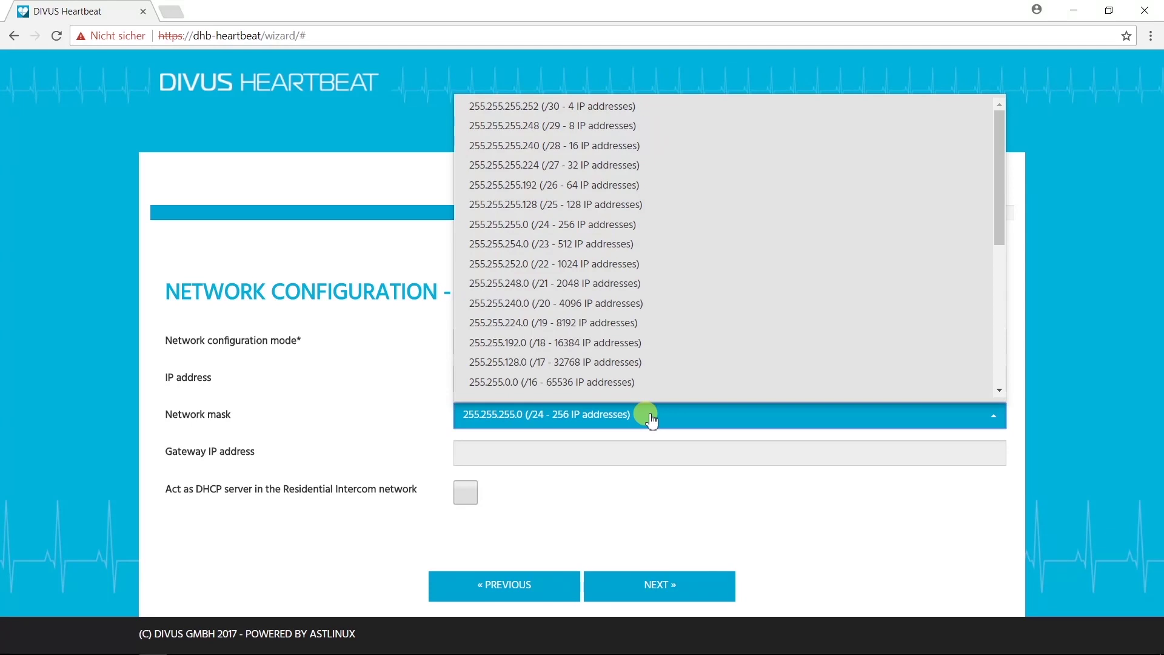
{"action": "left_click", "coordinate": [649, 417]}
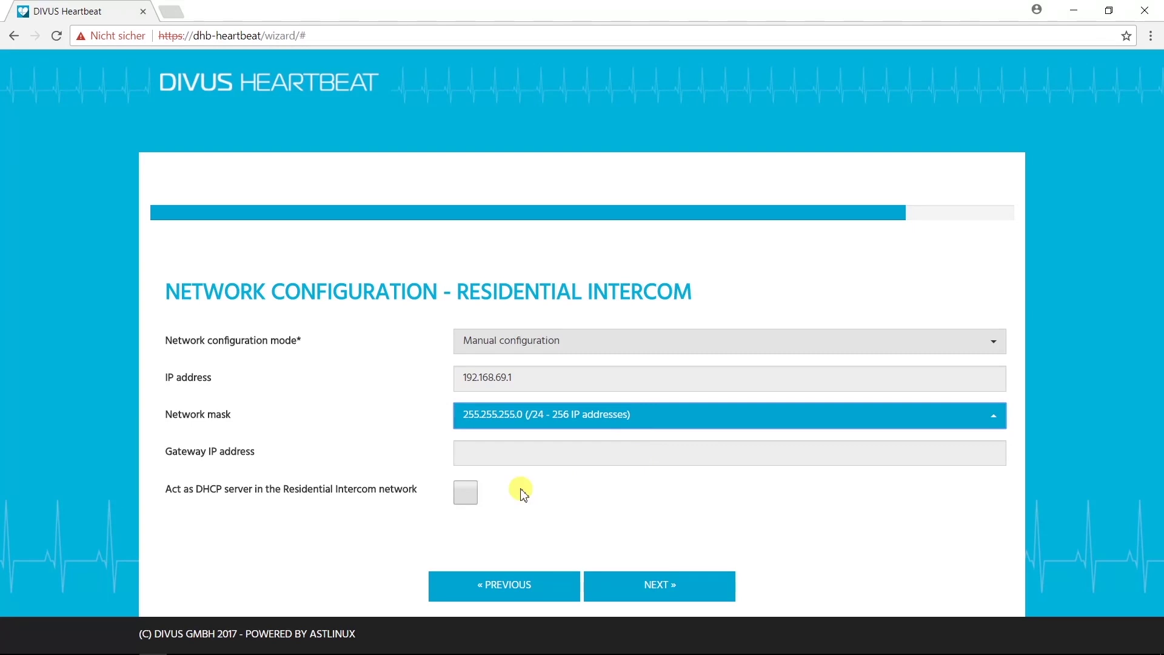
Step: Review the Configuration Complete summary and reboot the system to apply the settings
{"action": "left_click", "coordinate": [688, 587]}
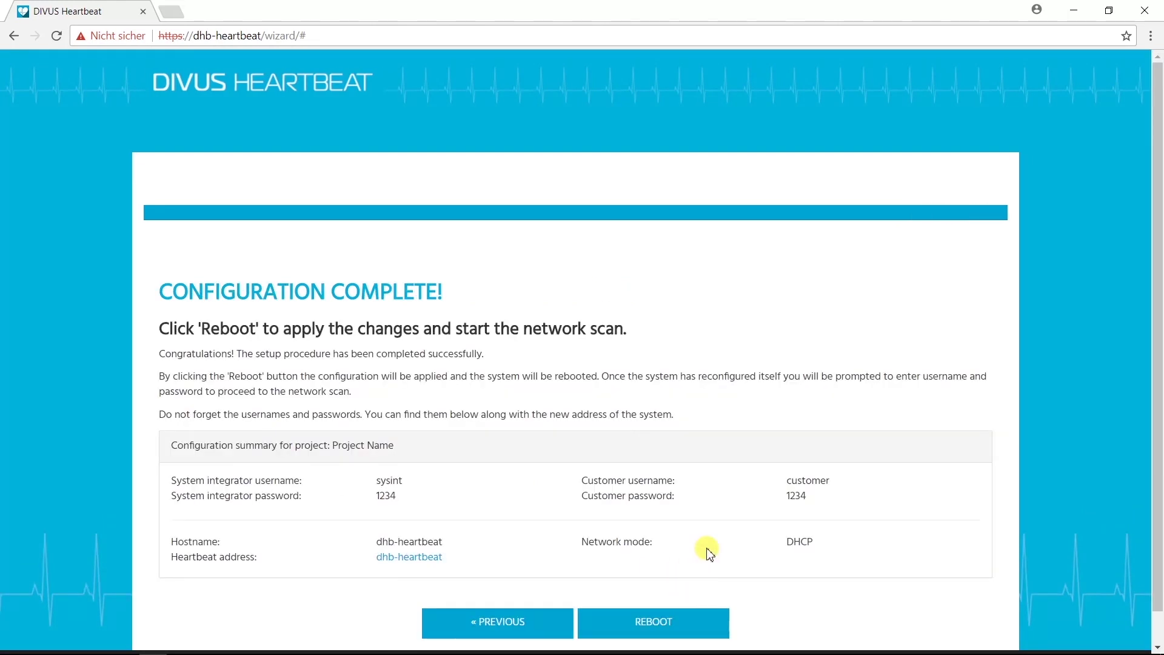
{"action": "scroll", "coordinate": [708, 552], "scroll_direction": "down", "scroll_amount": 1}
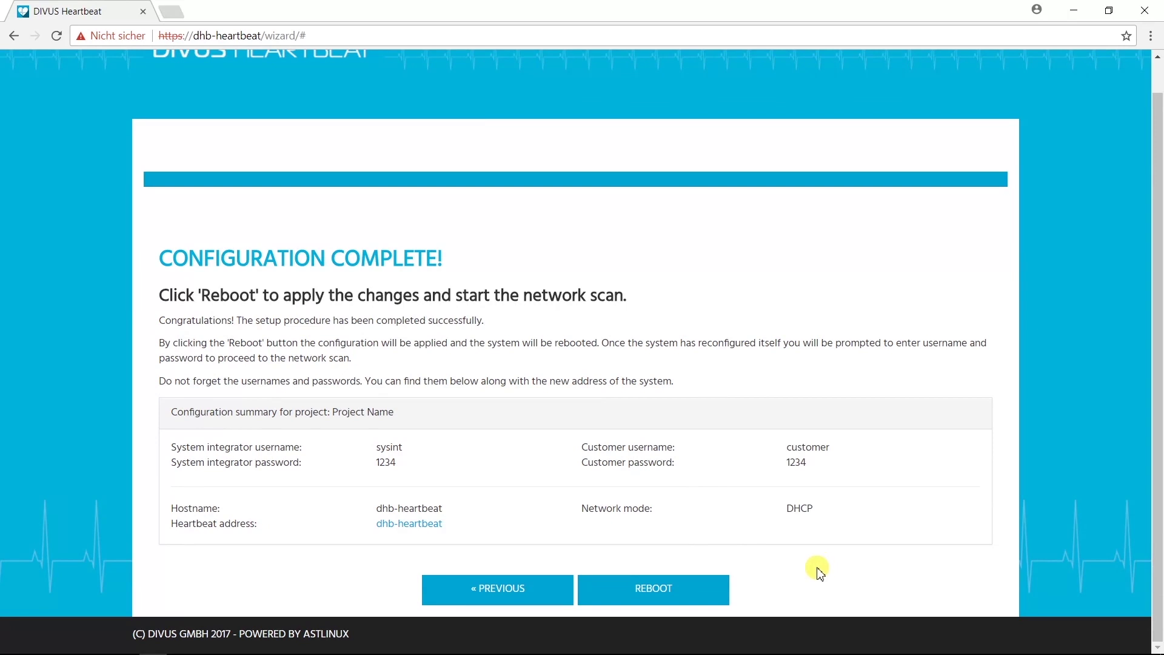
{"action": "scroll", "coordinate": [712, 588], "scroll_direction": "up", "scroll_amount": 1}
{"action": "left_click", "coordinate": [713, 588]}
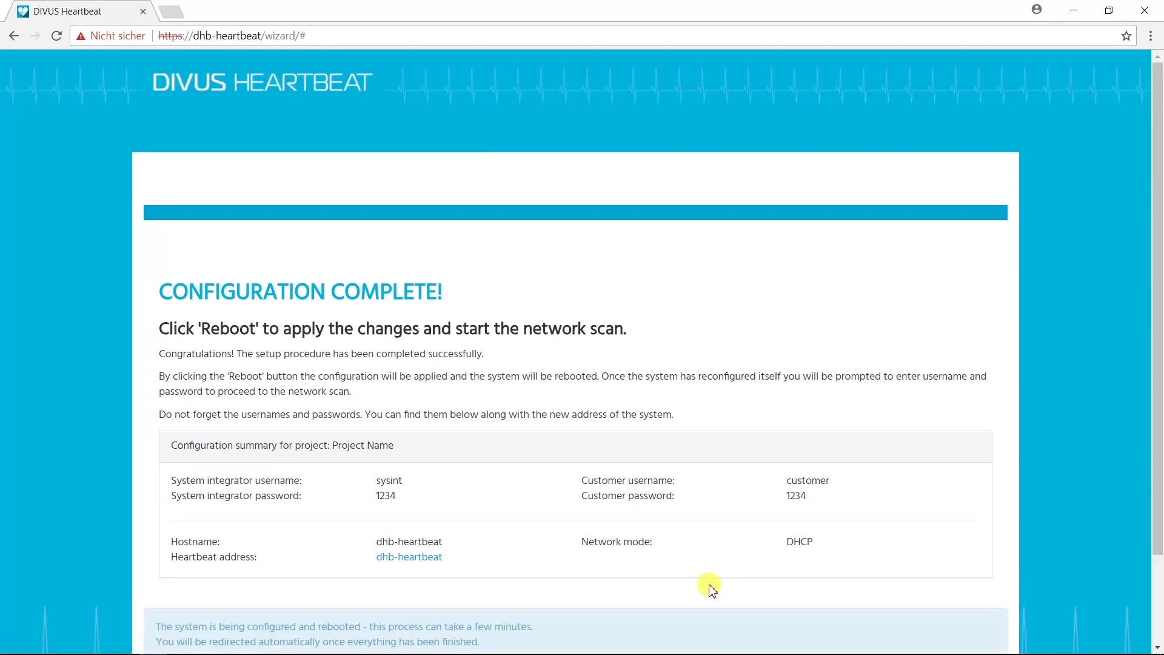
{"action": "scroll", "coordinate": [712, 588], "scroll_direction": "down", "scroll_amount": 2}
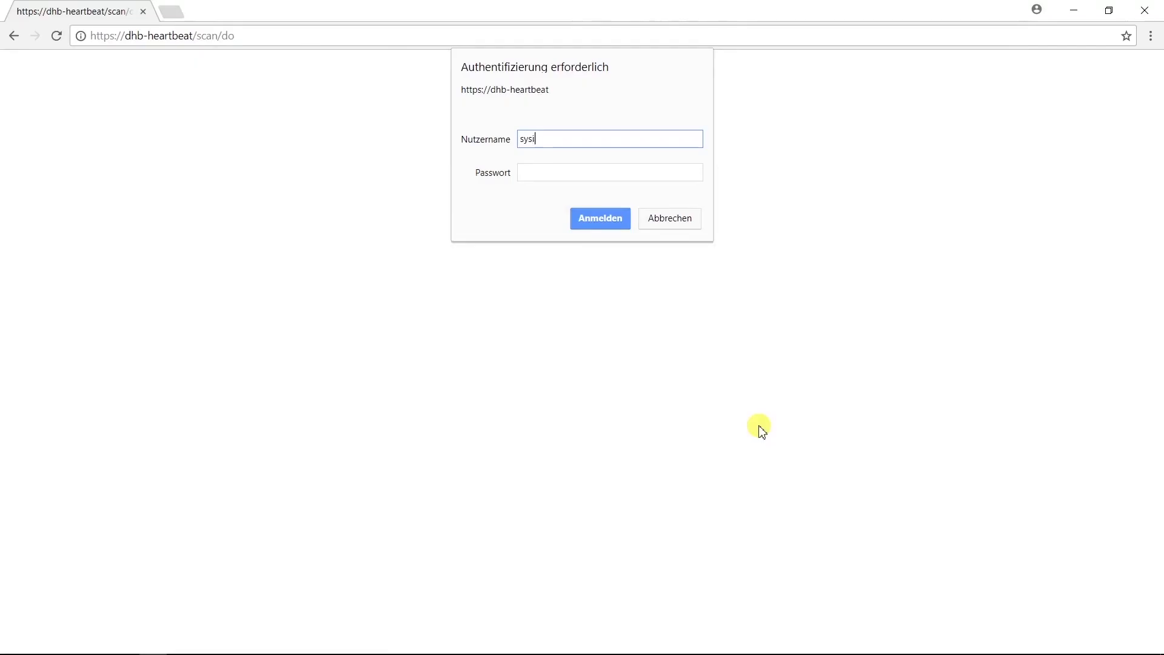
Step: Log in with the system integrator username and password to view the latest network scan
{"action": "type", "text": "nt"}
{"action": "key", "text": "Tab"}
{"action": "type", "text": "••••"}
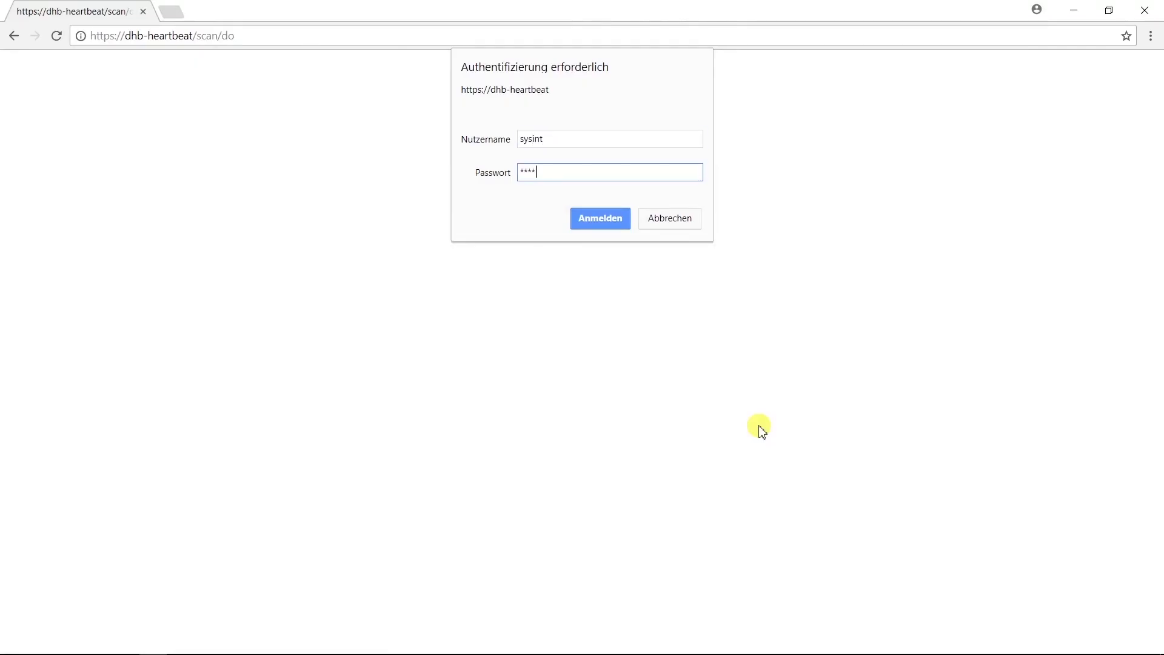
{"action": "left_click", "coordinate": [616, 219]}
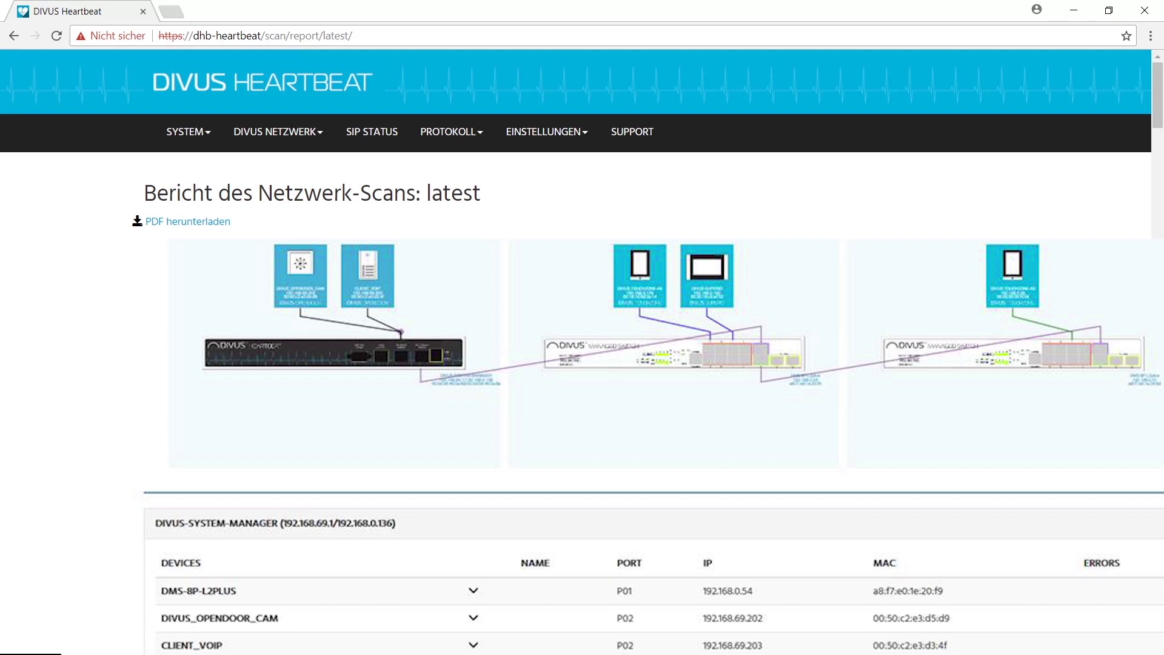
{"action": "scroll", "coordinate": [582, 364], "scroll_direction": "down", "scroll_amount": 8}
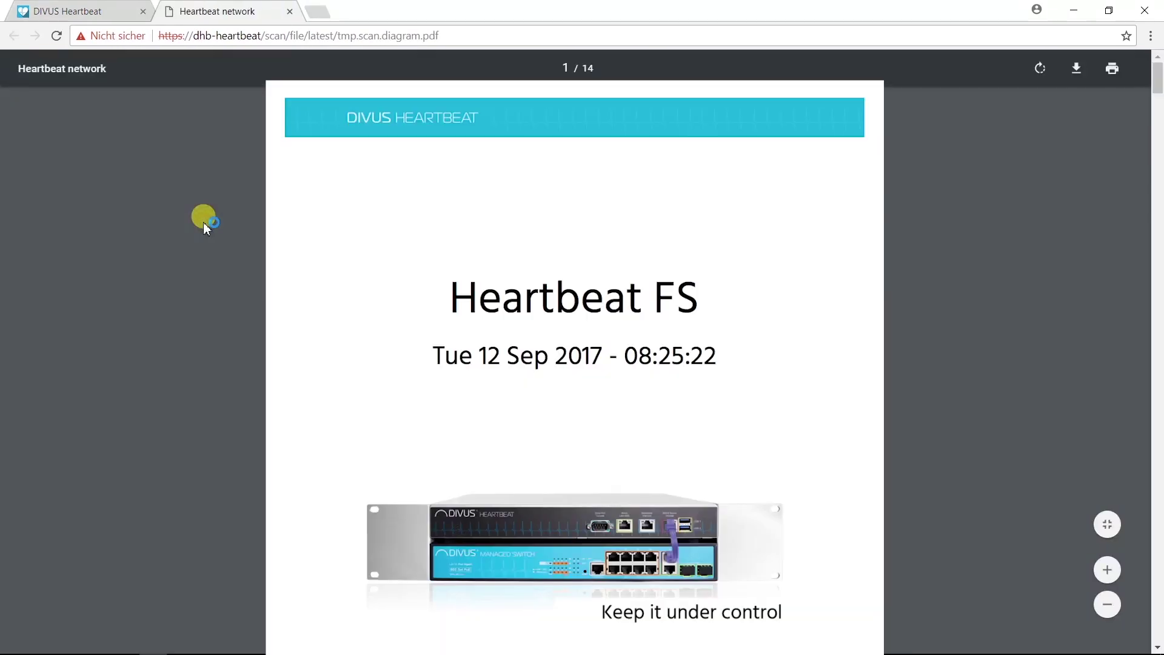
Step: Scroll through the scan report PDF dated Tue 12 Sep 2017 in its new tab
{"action": "scroll", "coordinate": [202, 221], "scroll_direction": "down", "scroll_amount": 3}
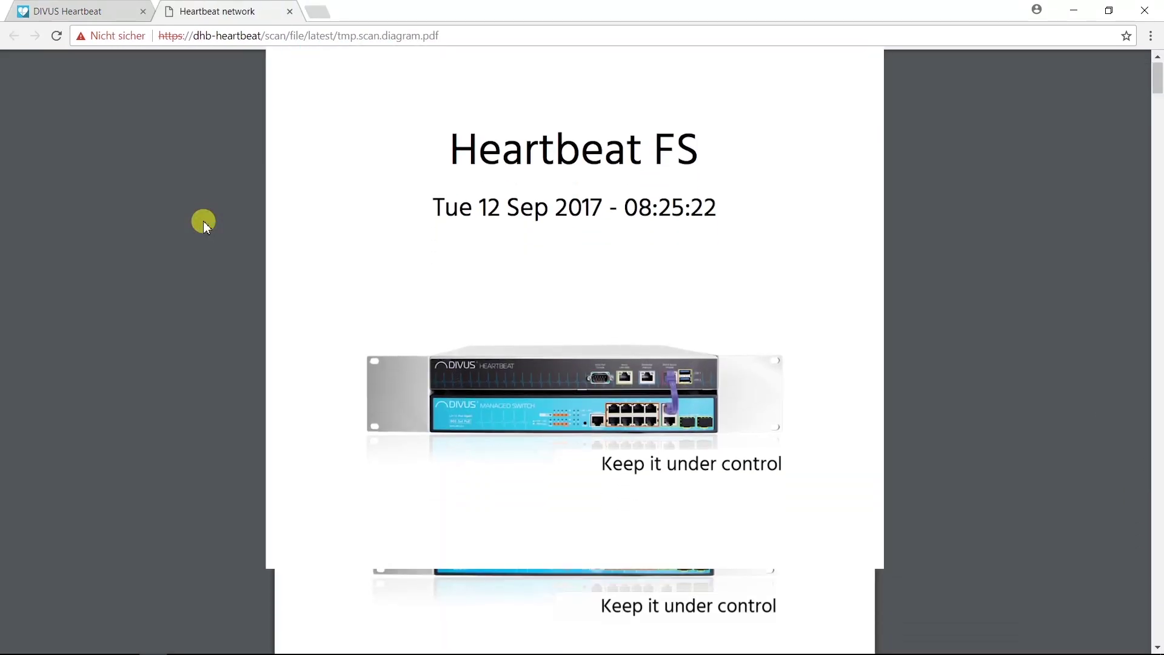
{"action": "scroll", "coordinate": [203, 221], "scroll_direction": "up", "scroll_amount": 5}
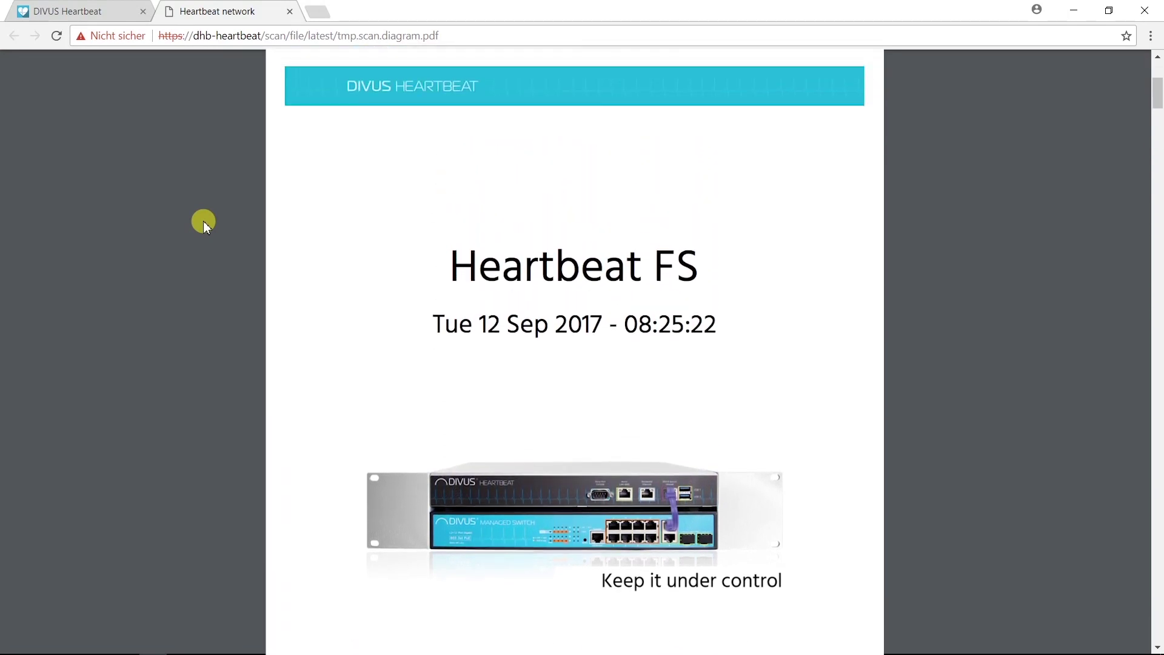